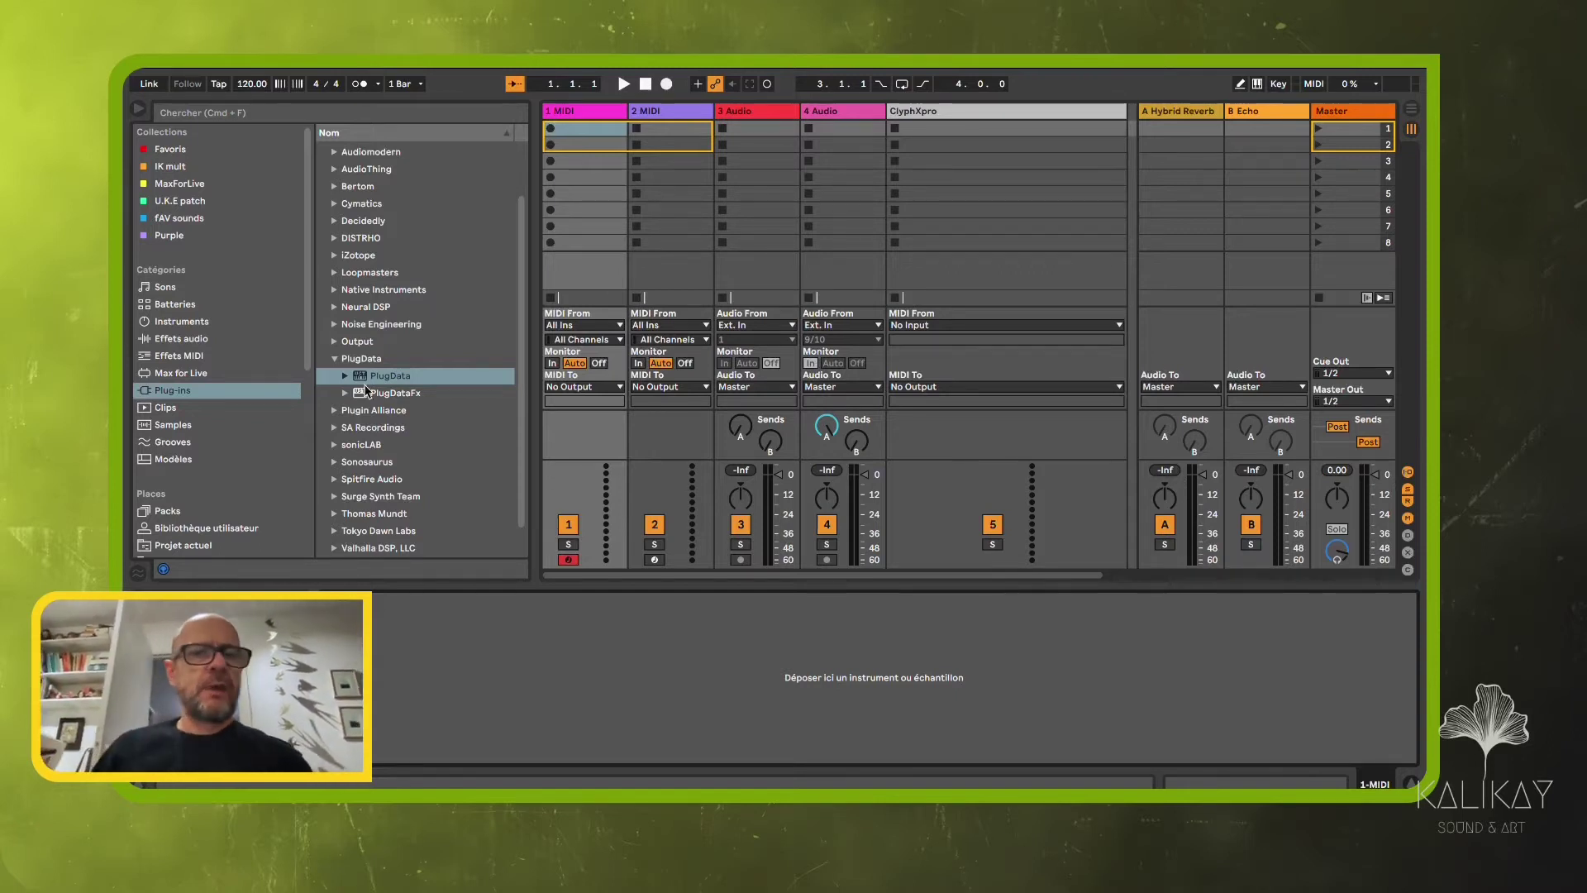
Step: Load PlugData onto the MIDI track, nudge its editor left, and place an empty object box
double_click(361, 378)
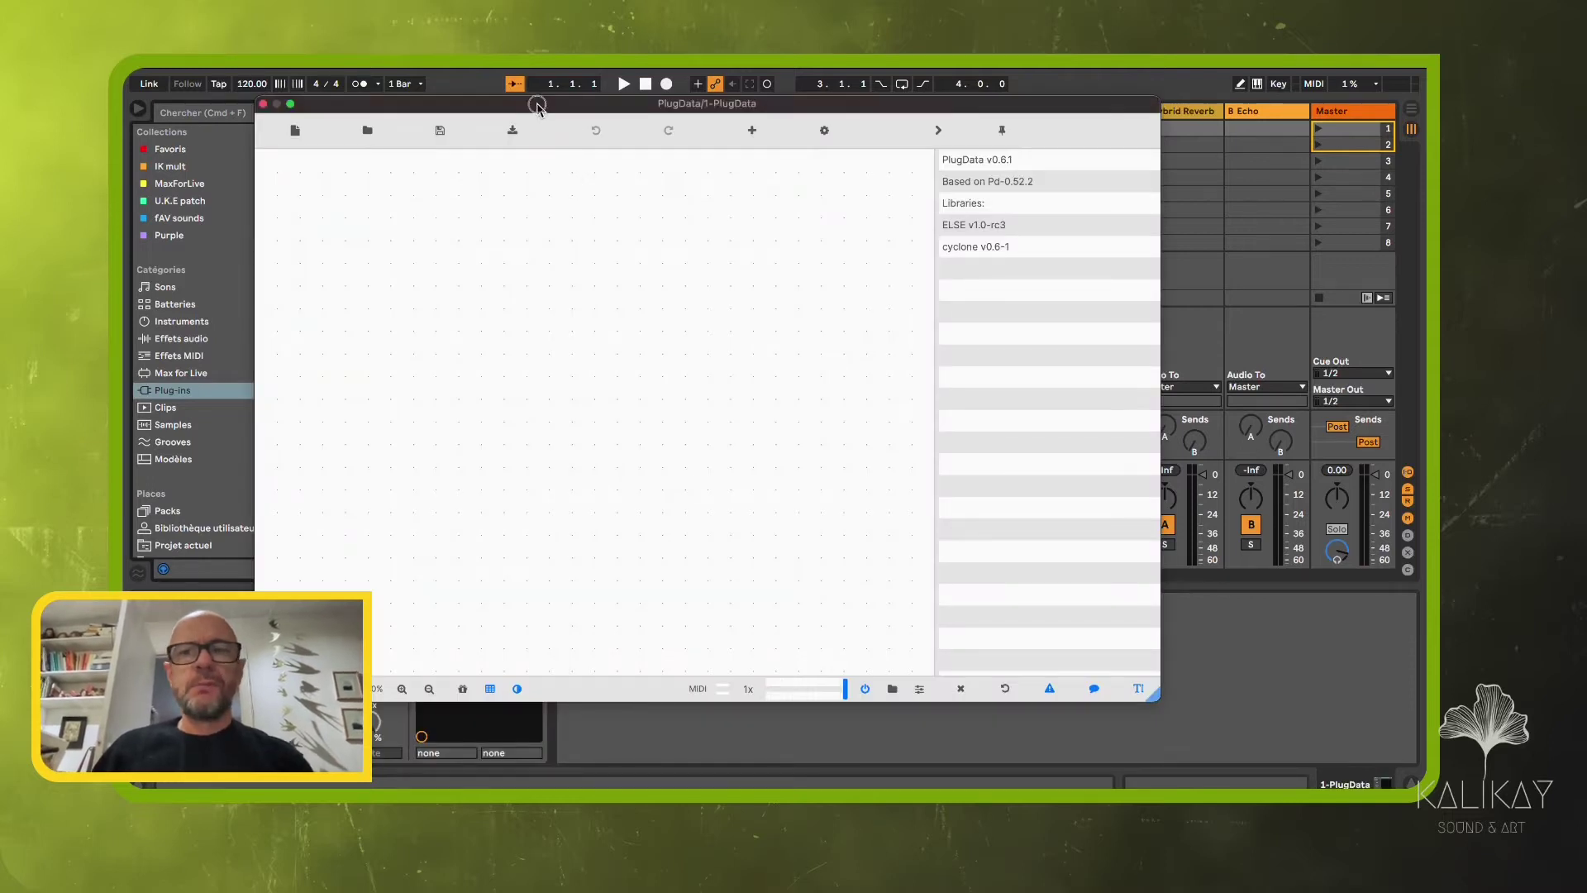
drag(537, 109, 484, 103)
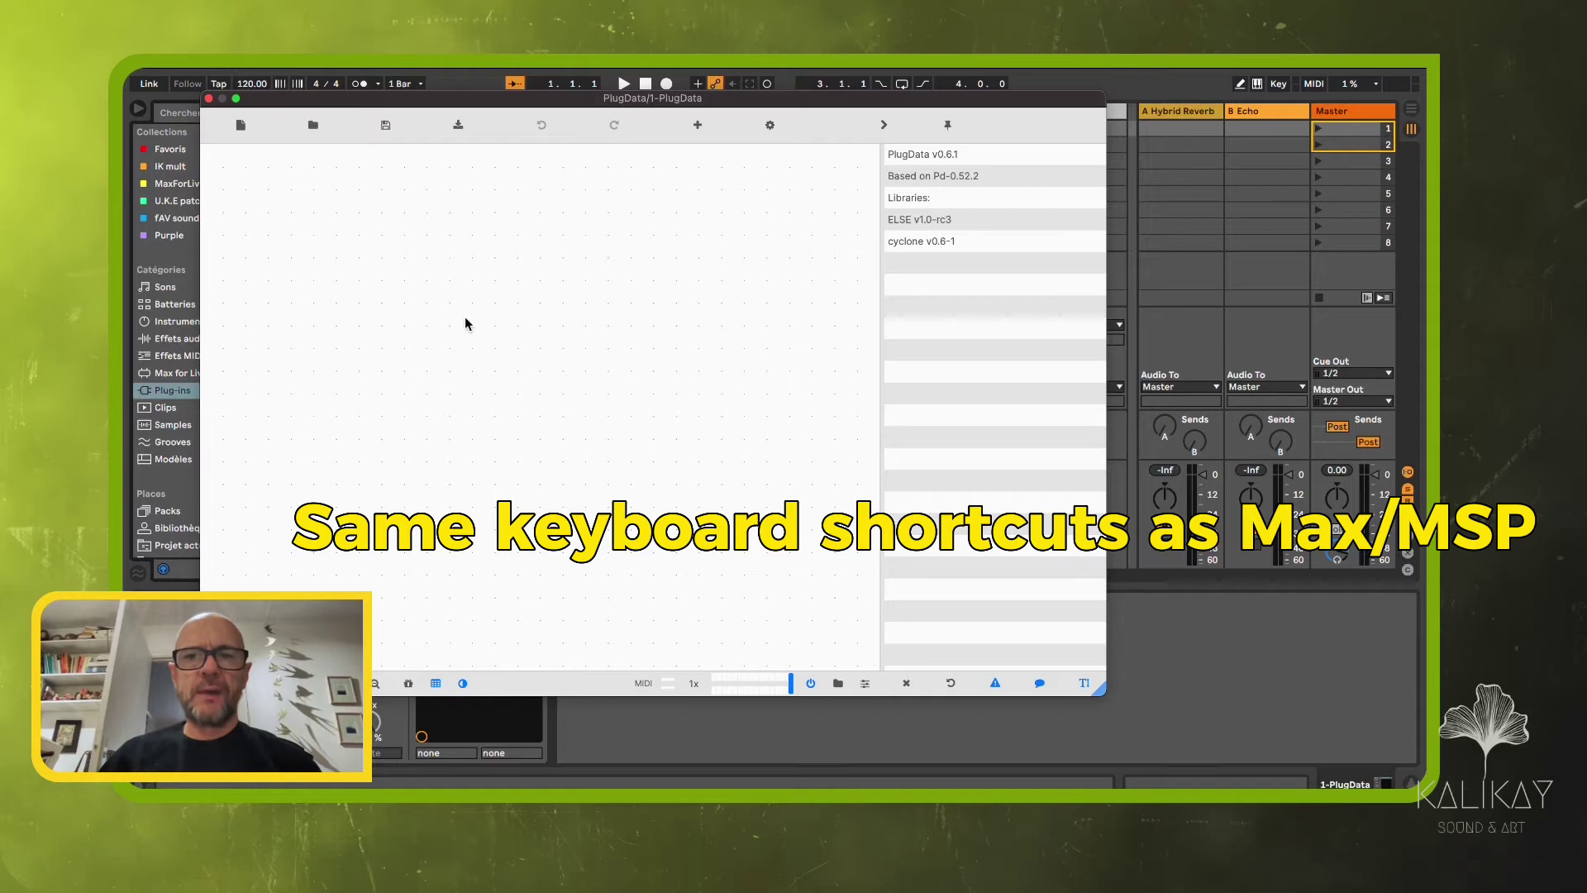
key(n)
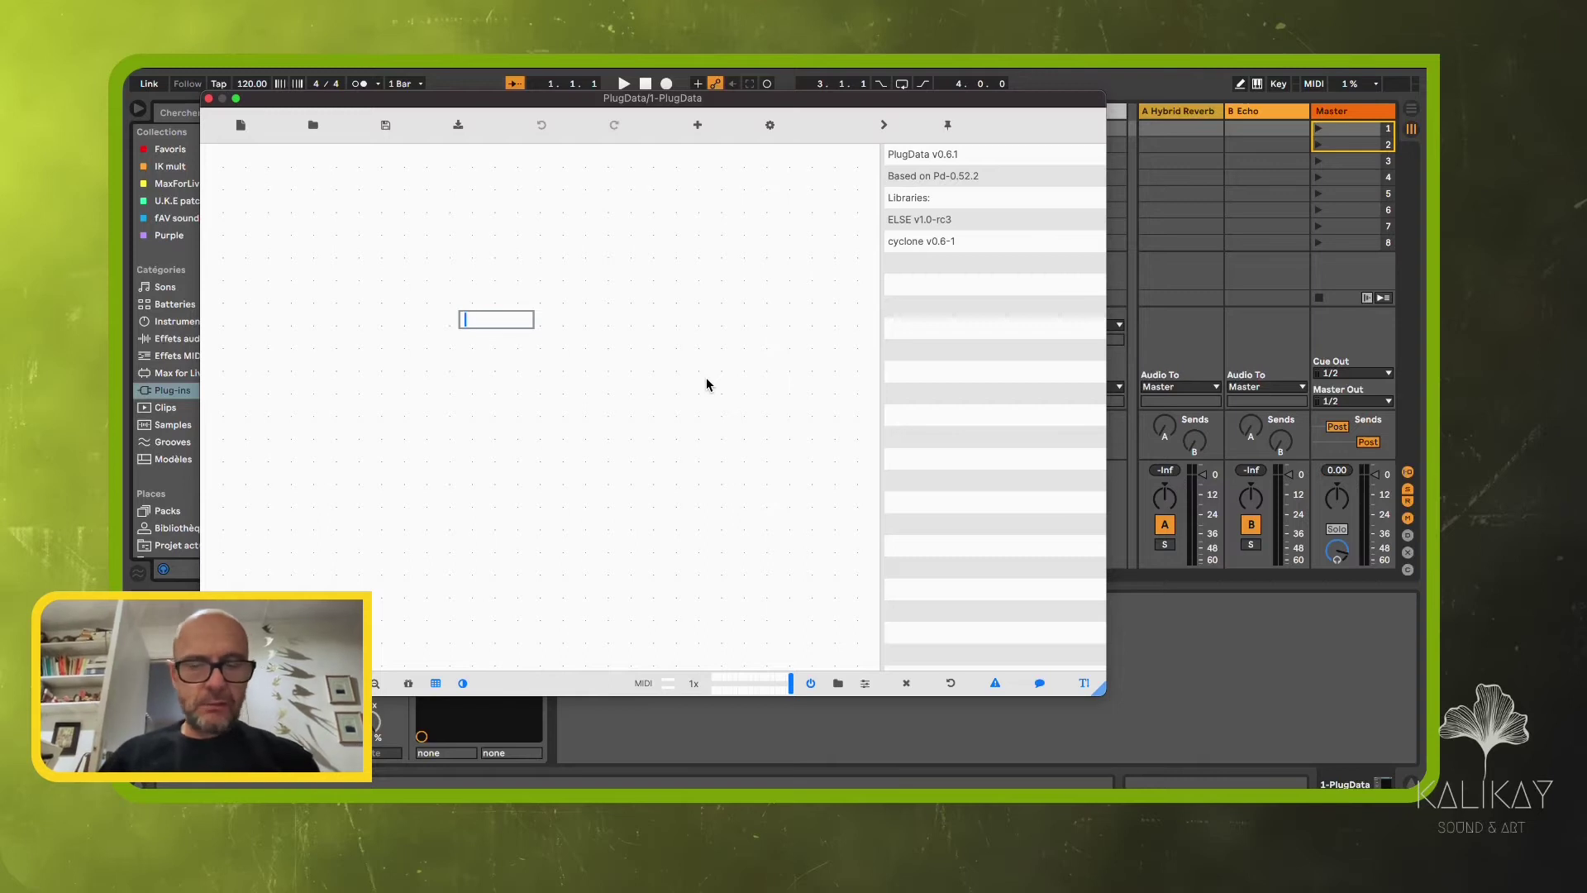
text(cyc)
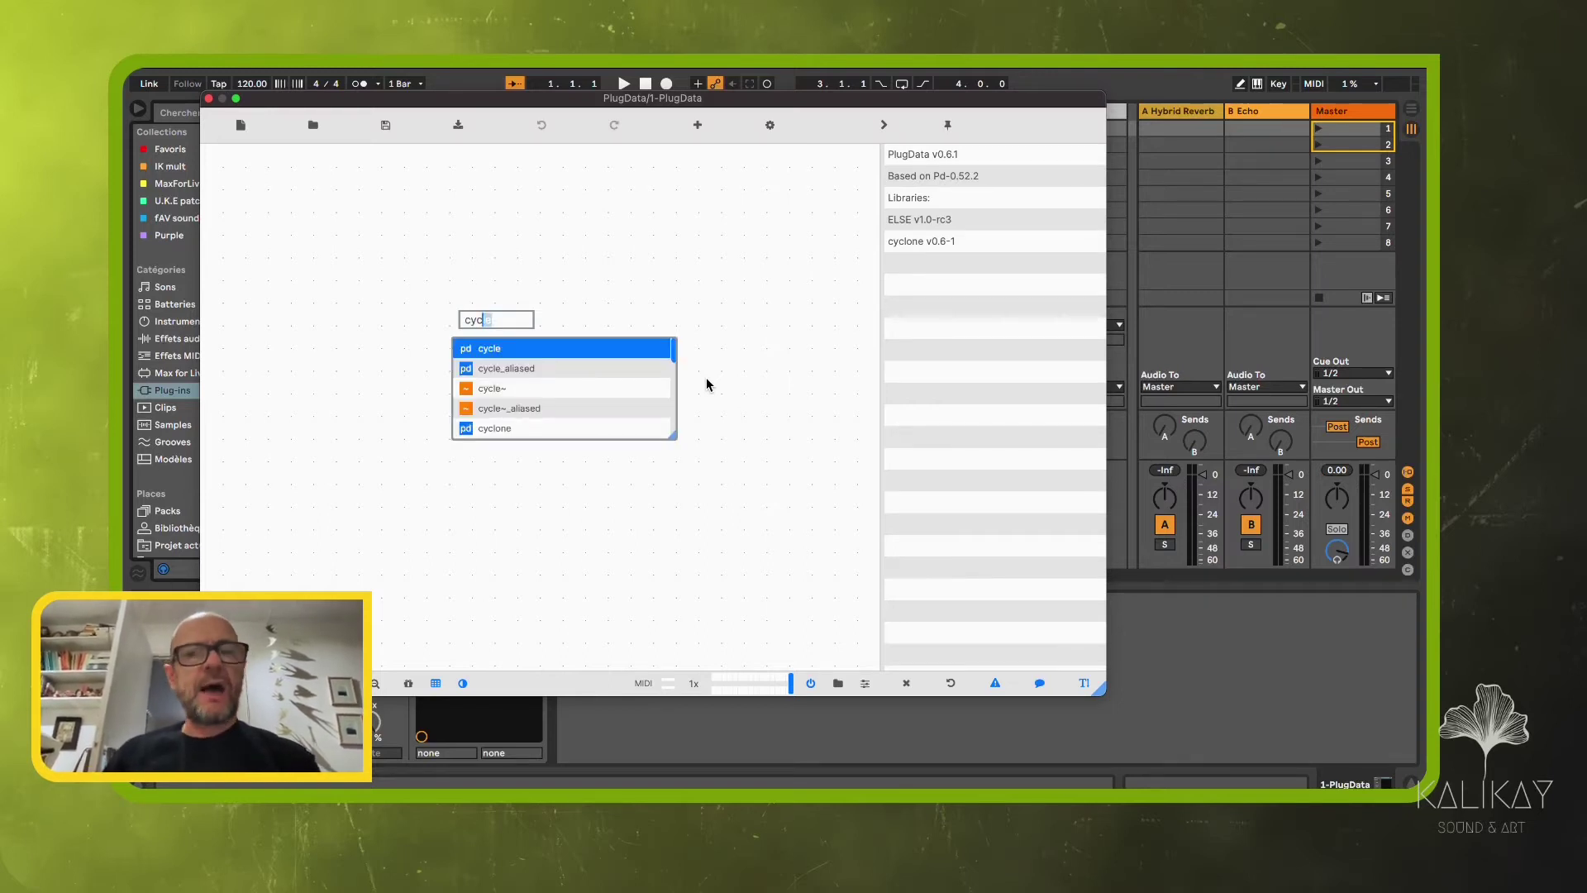
Step: Create a cycle~ object from the 'cyc' autocomplete and move it lower on the canvas
key(Down)
key(Down)
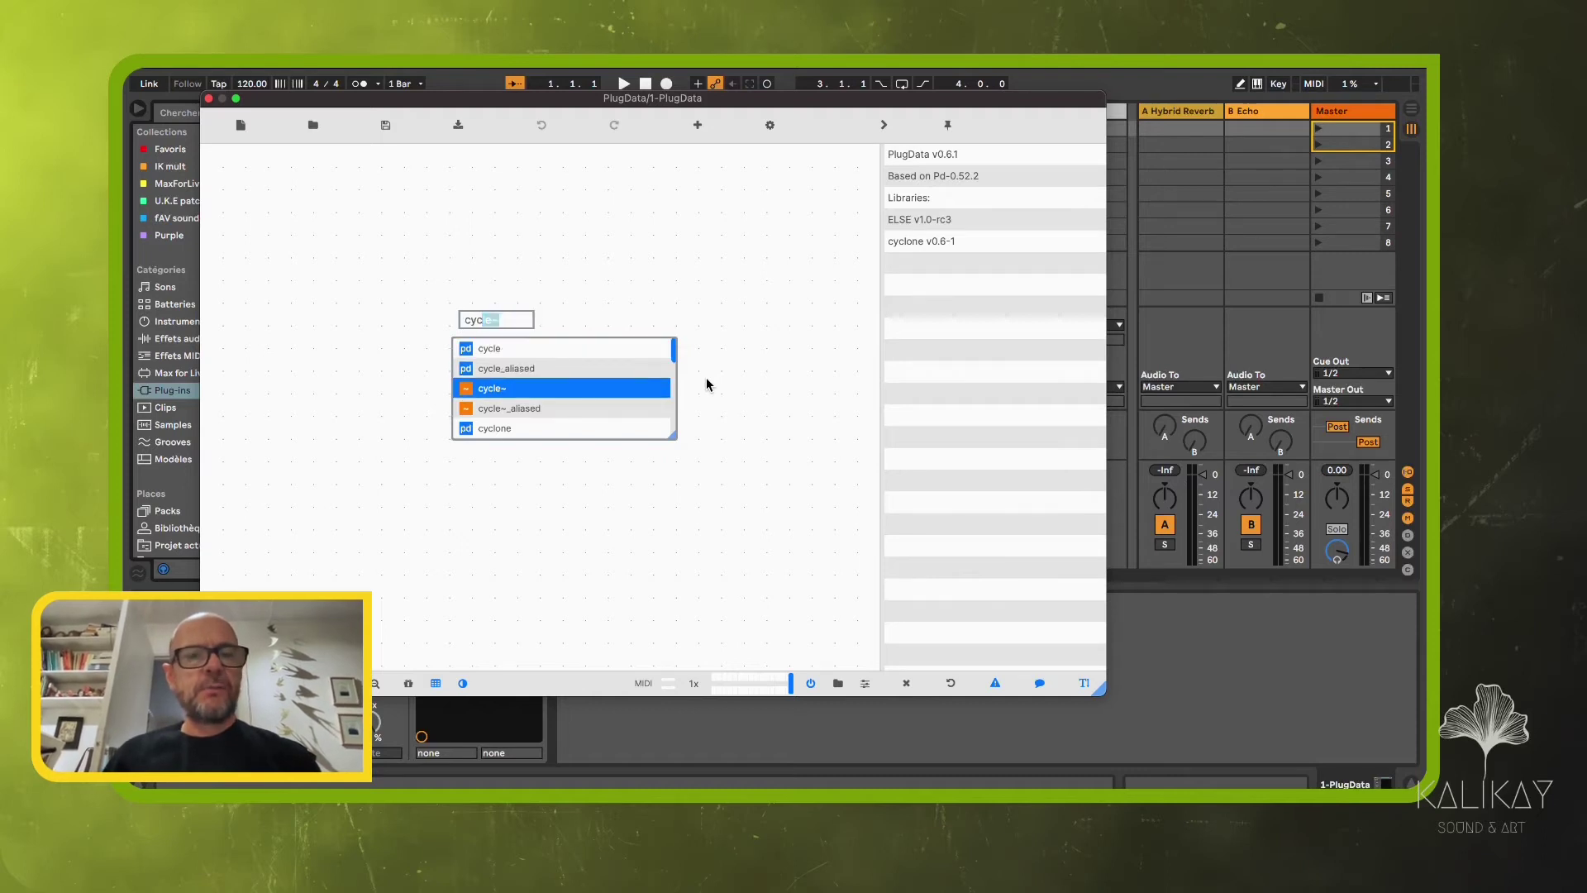
key(Return)
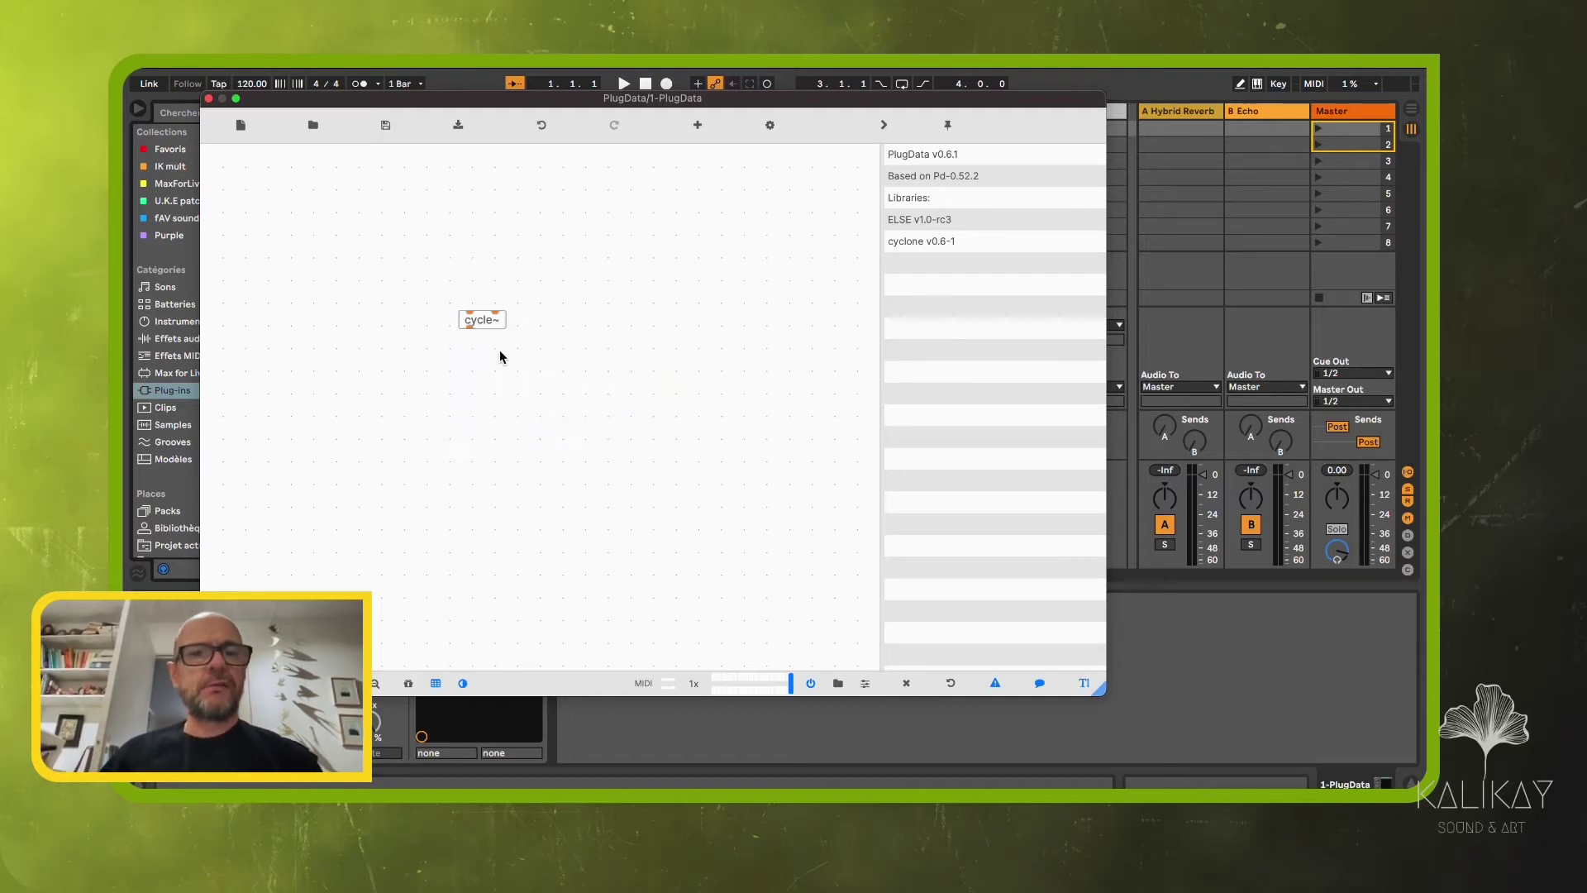
drag(487, 325, 551, 400)
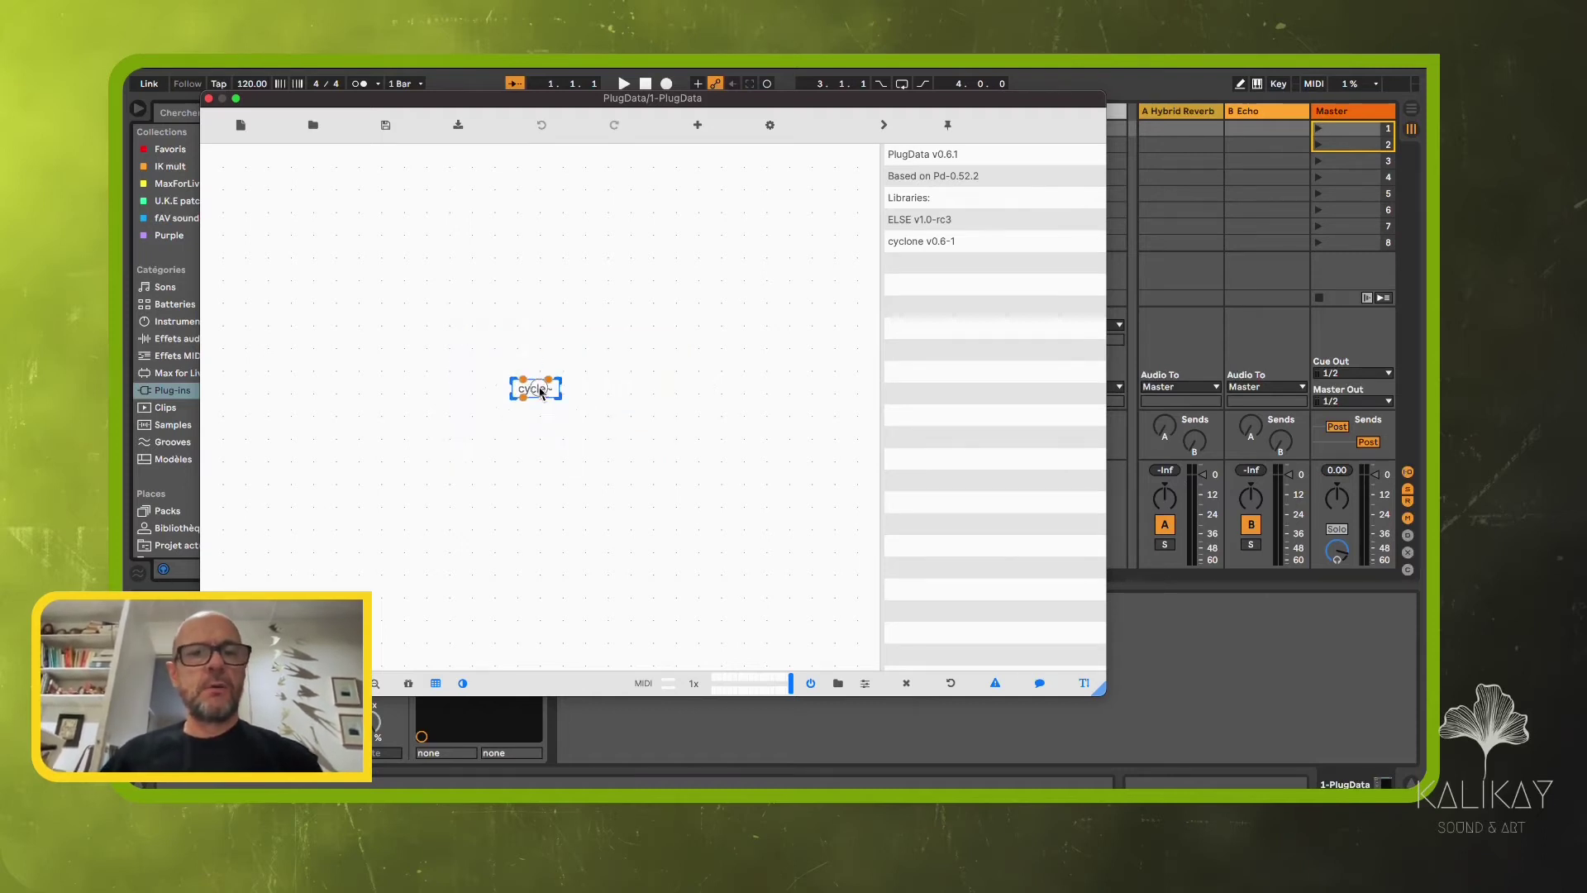
click(540, 321)
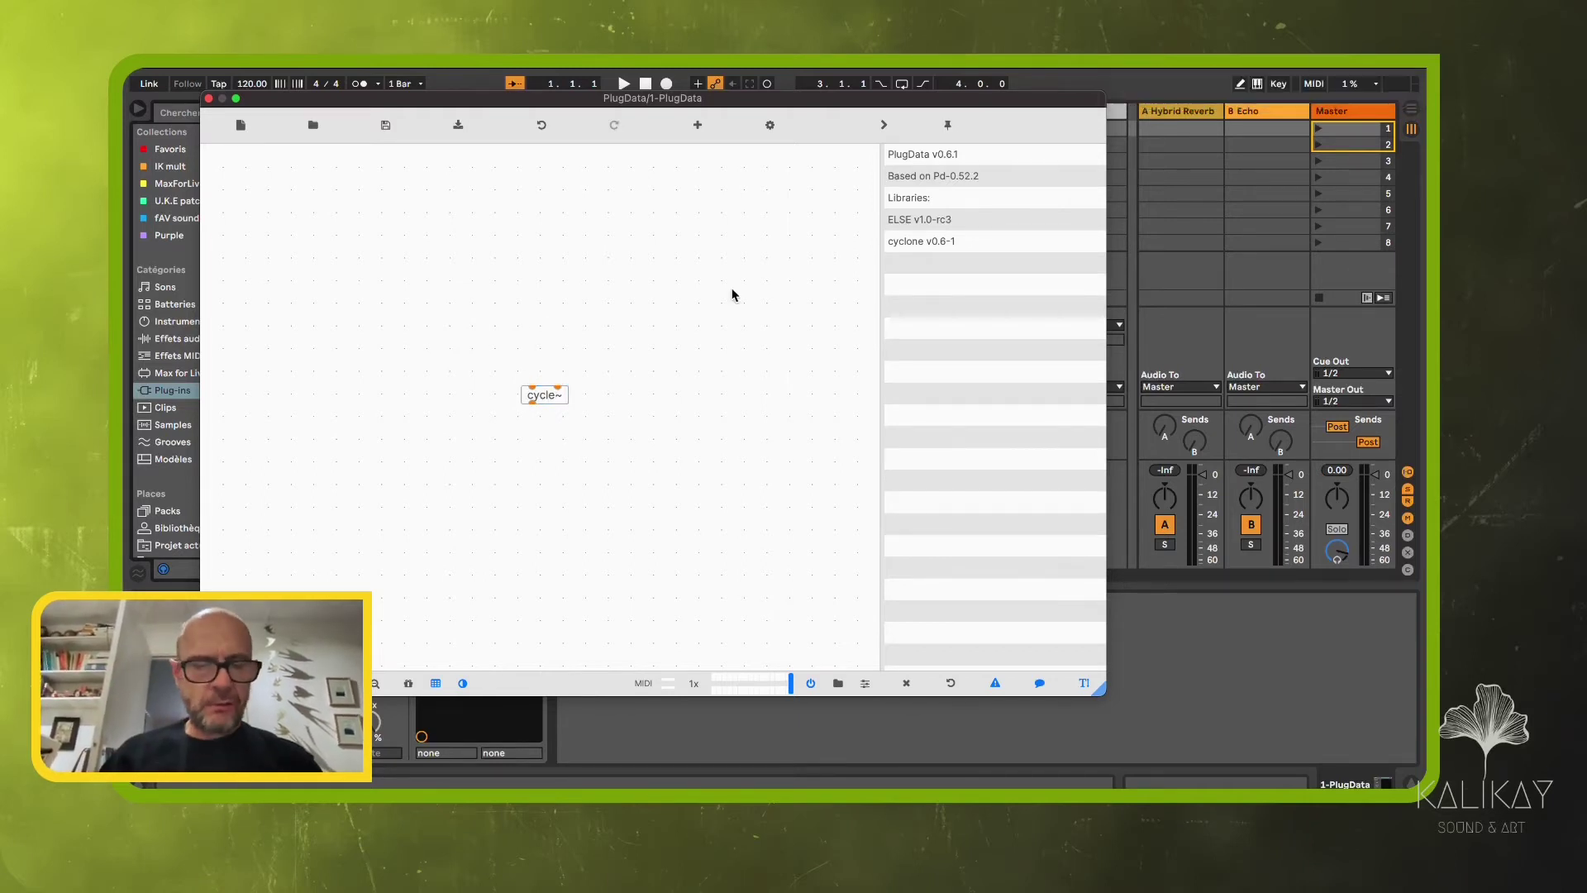
Step: Add a number box above cycle~ and wire it into cycle~'s left inlet
key(ctrl+3)
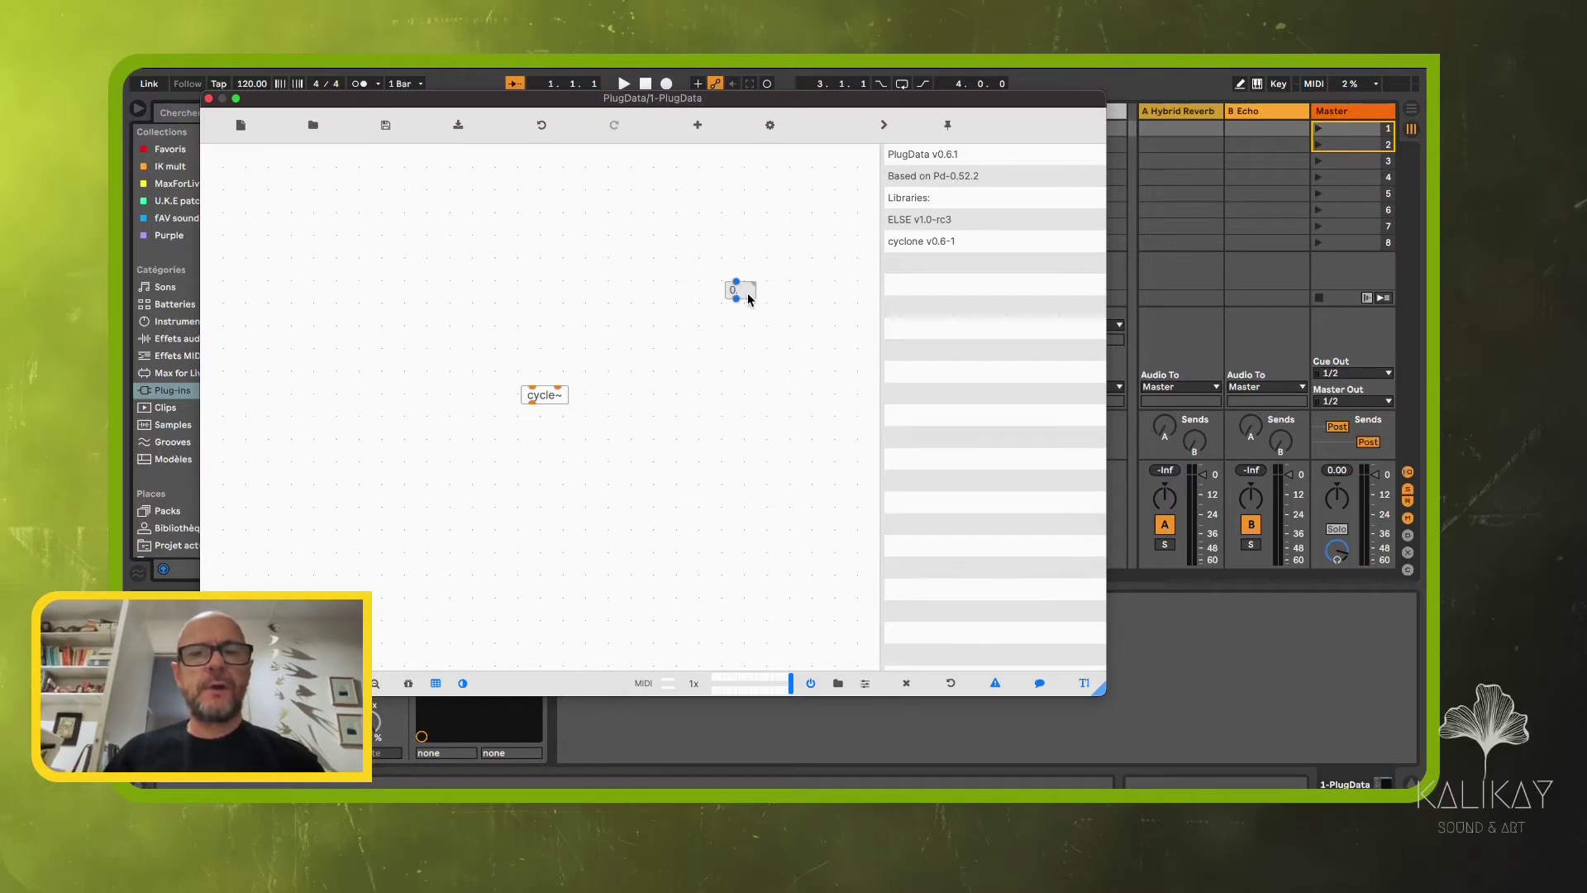
mouse_move(731, 287)
mouse_down()
mouse_move(541, 283)
mouse_move(530, 385)
mouse_up()
click(542, 284)
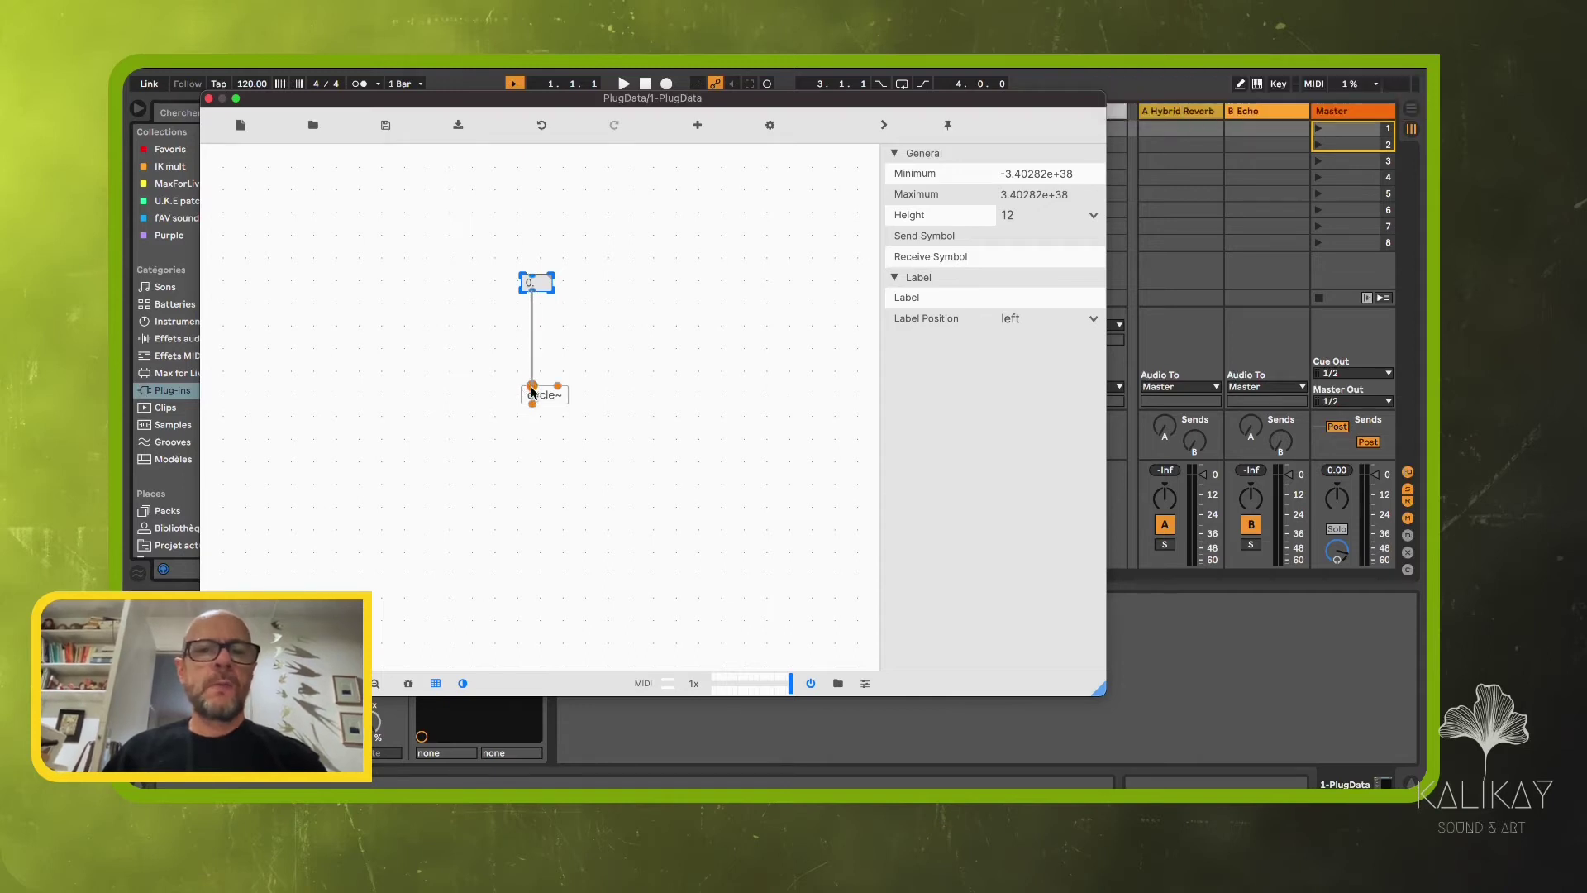
drag(531, 386, 573, 376)
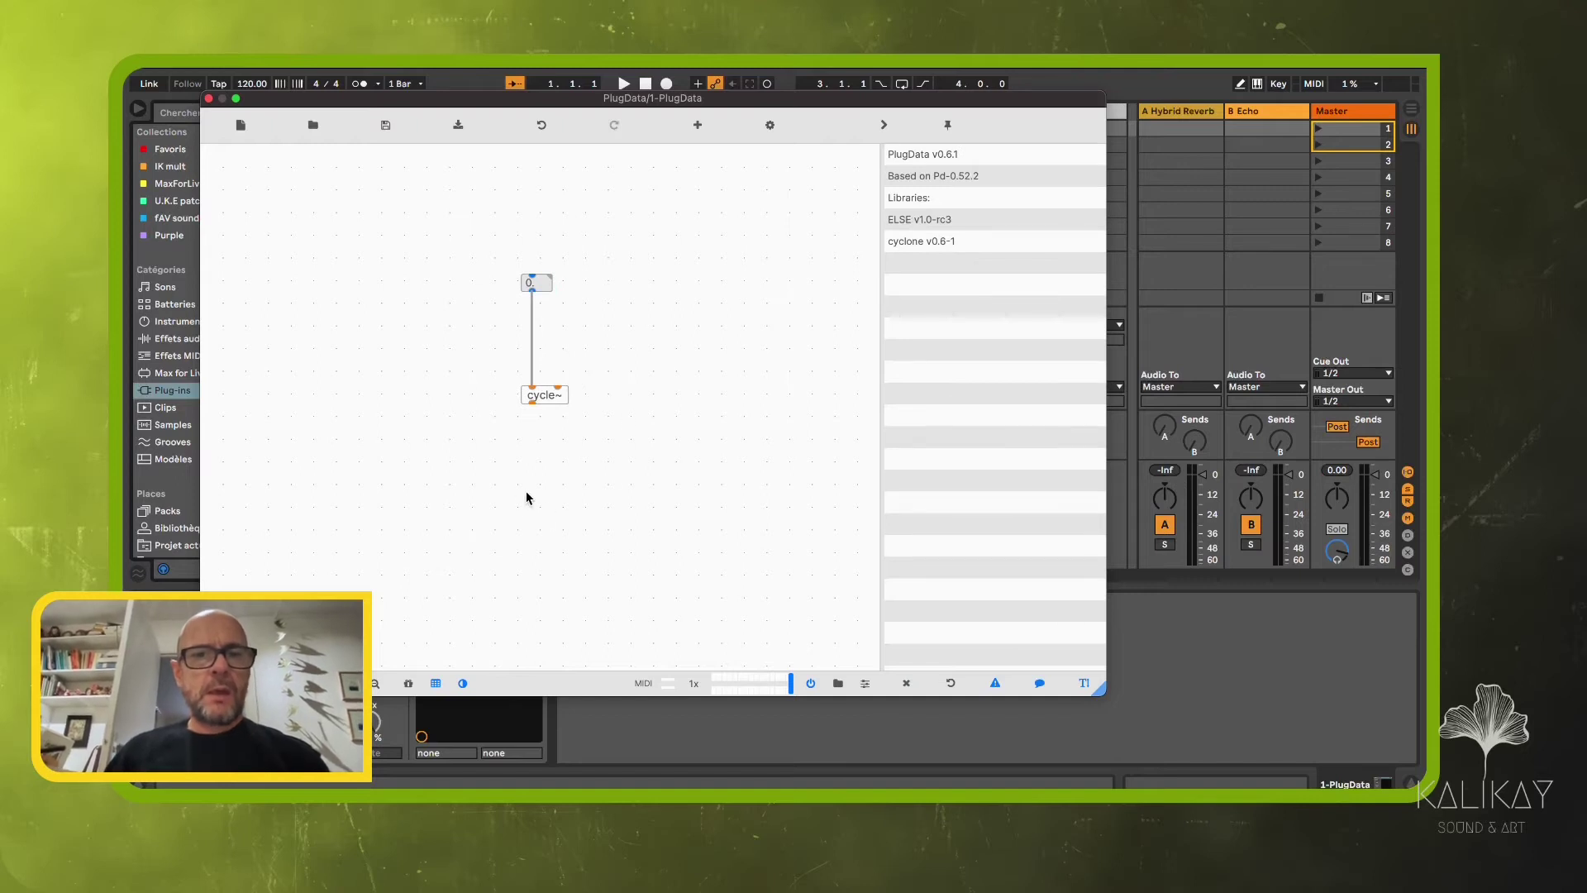
Step: Add a dac~ object below cycle~ and wire cycle~ into both its inlets
key(ctrl+1)
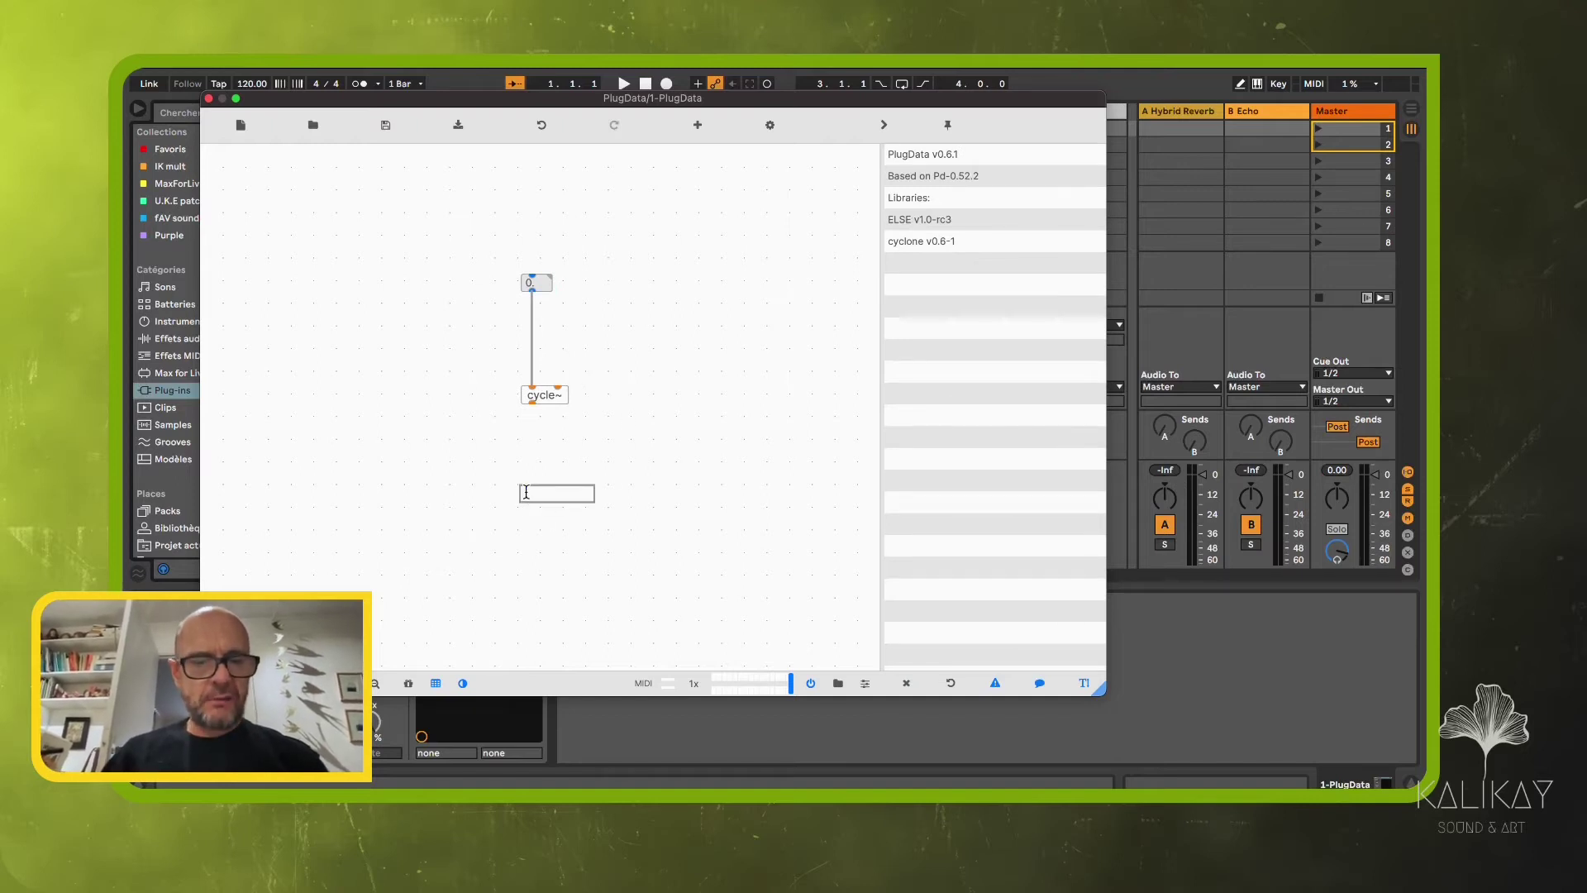
text(dac)
click(531, 436)
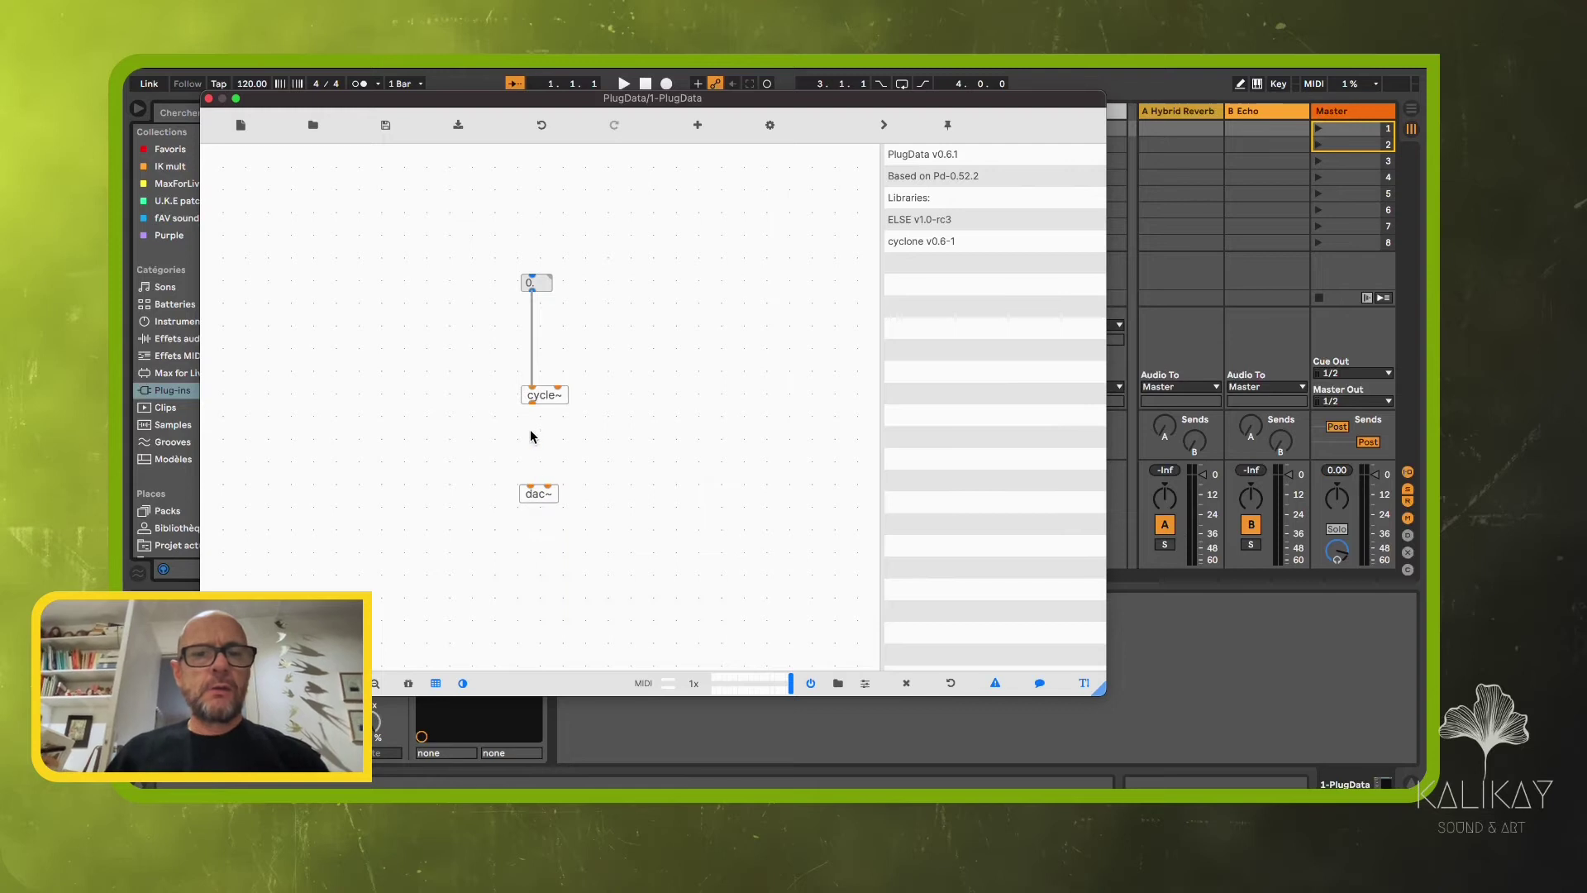
drag(532, 401, 531, 487)
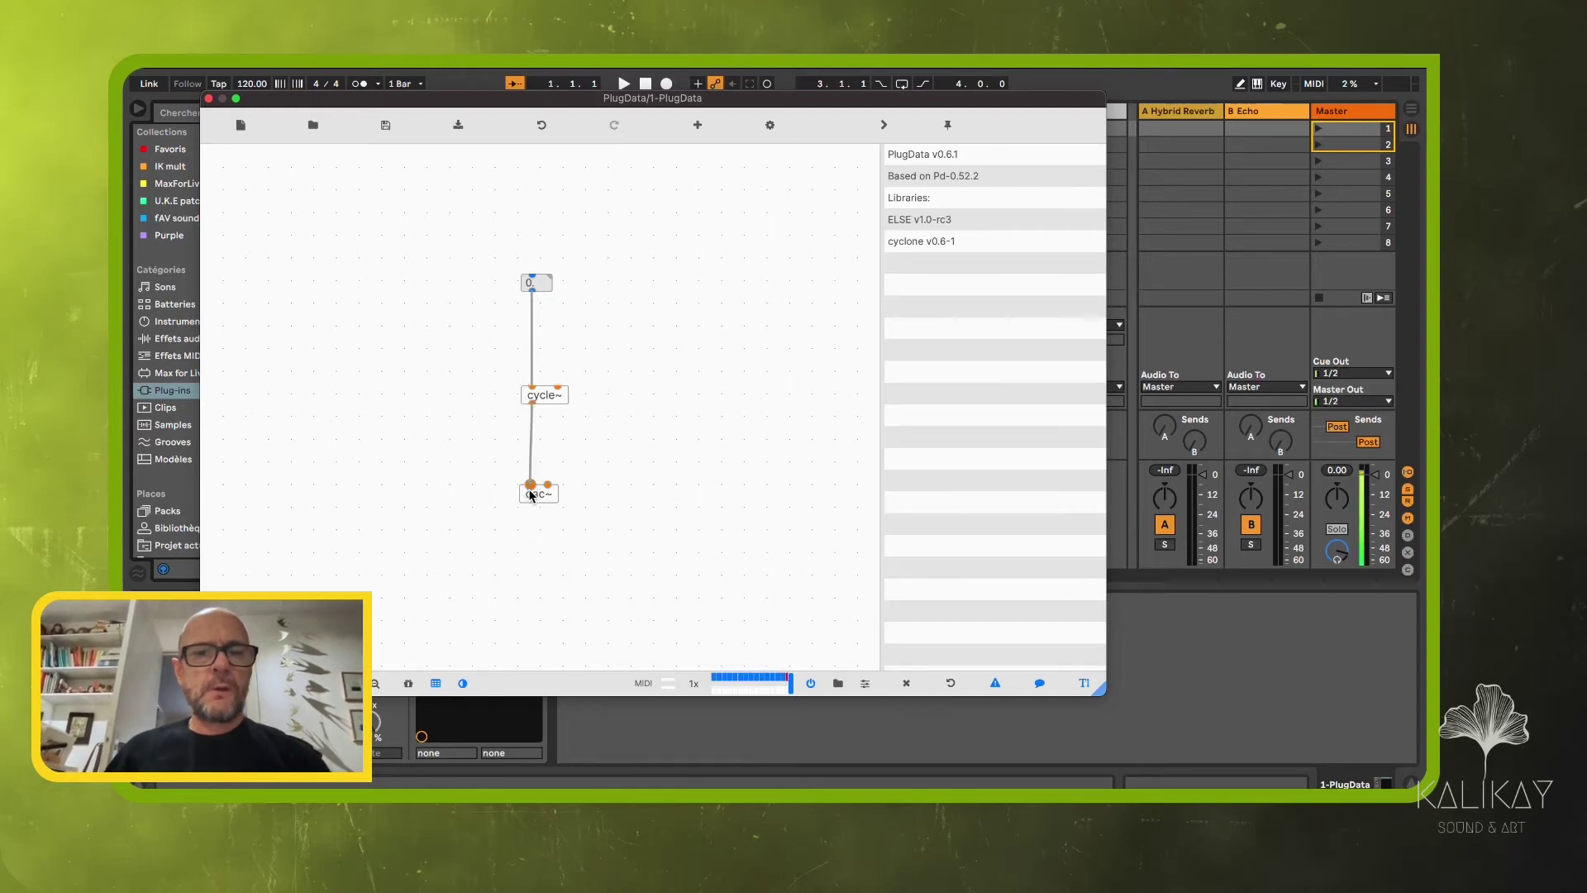
drag(532, 400, 548, 487)
drag(540, 425, 548, 488)
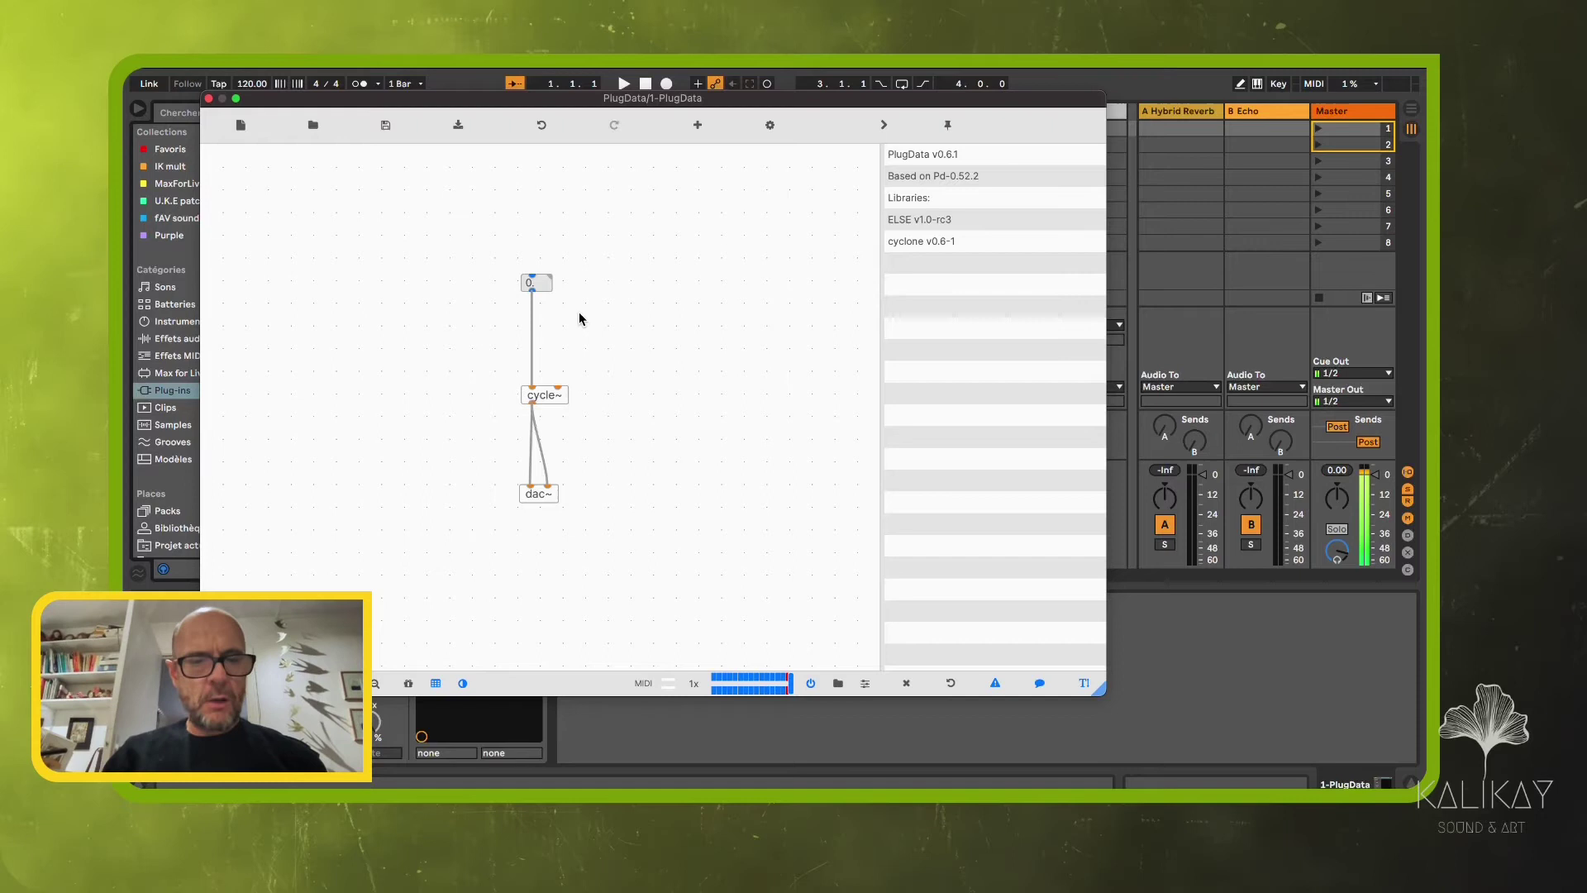
Step: Leave edit mode and set the frequency number box to 87
key(ctrl+e)
drag(536, 284, 521, 233)
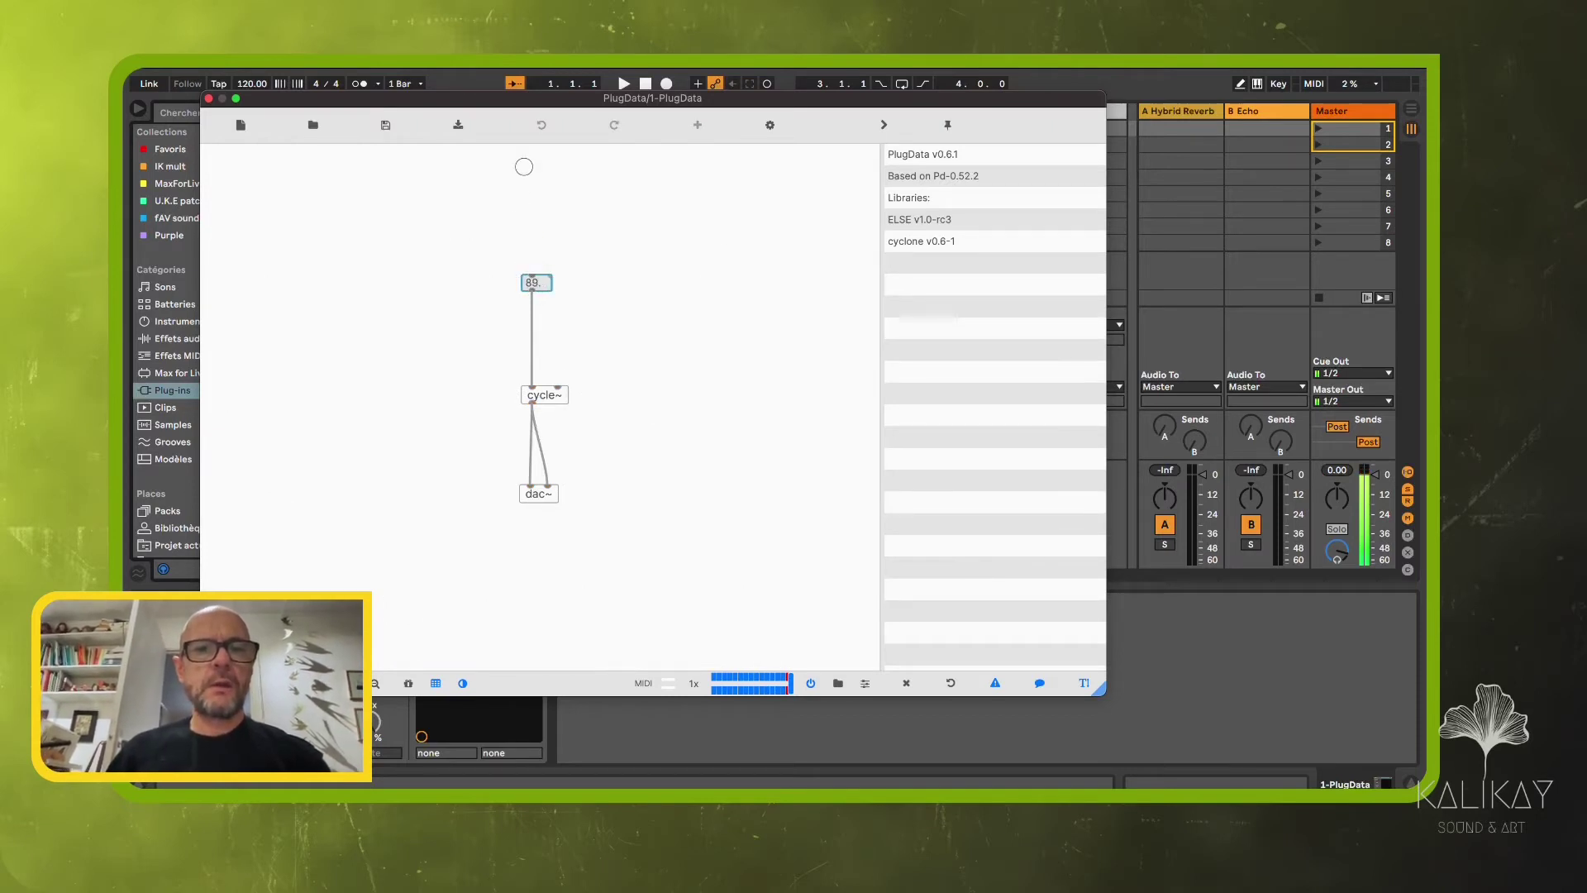
drag(524, 166, 505, 74)
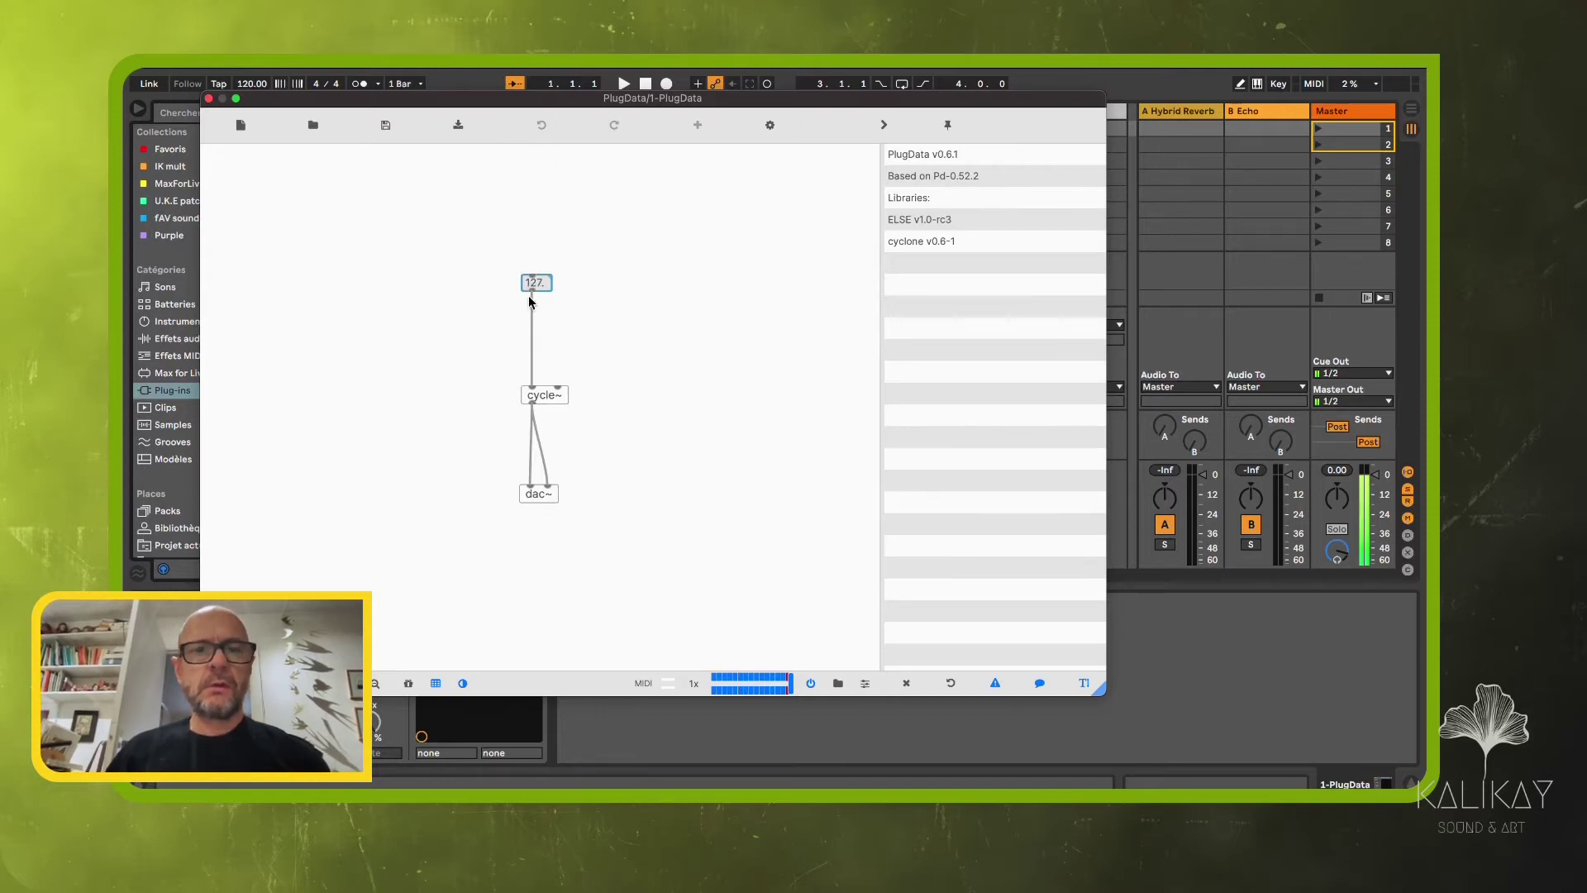
drag(534, 282, 536, 333)
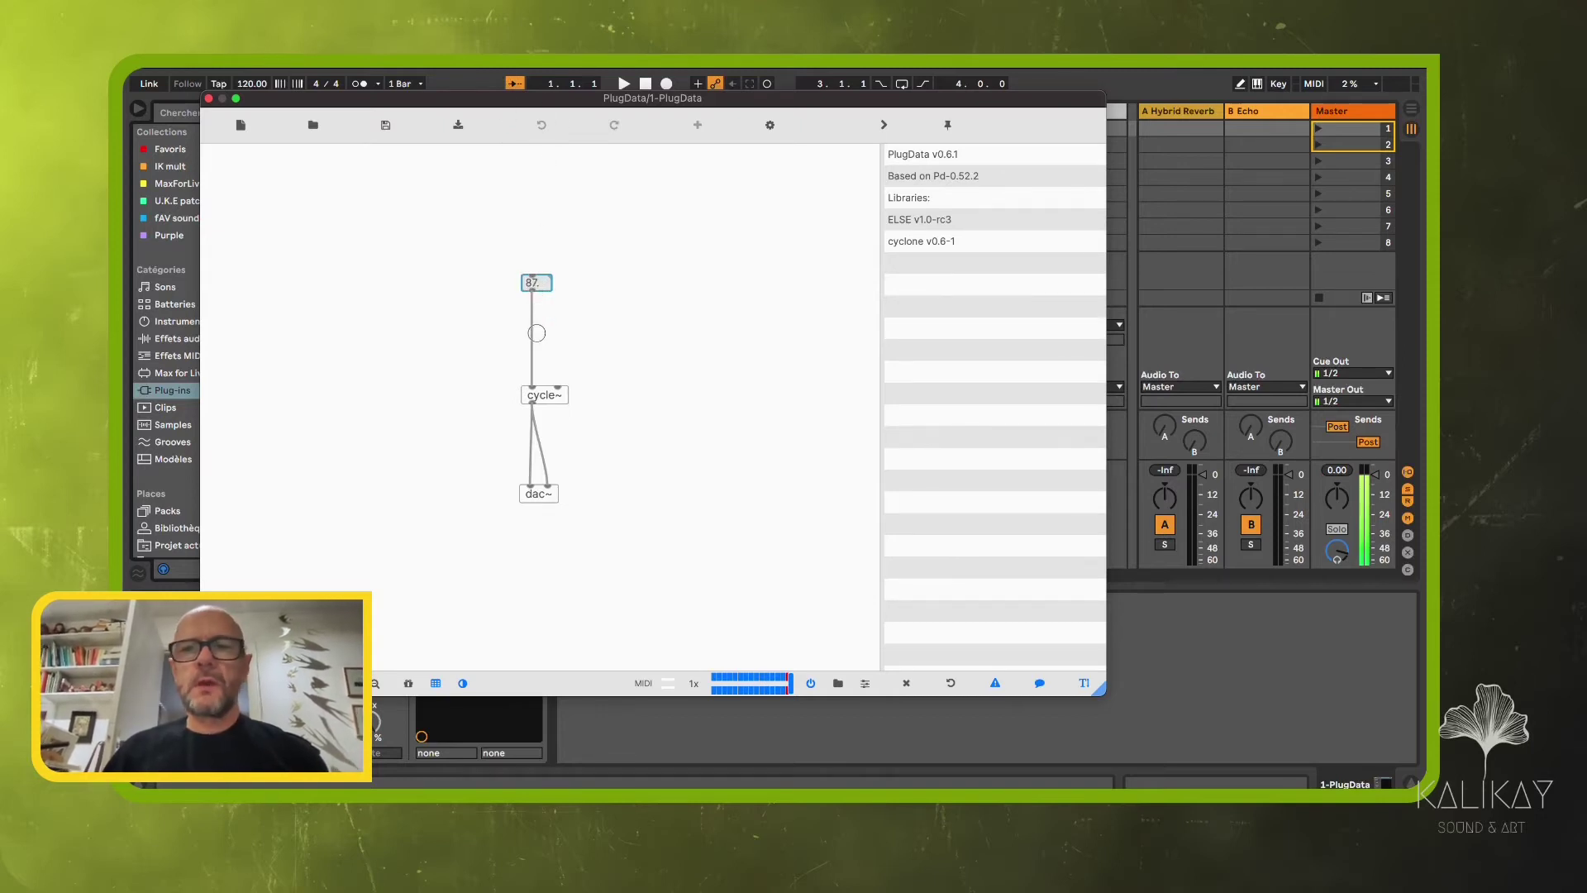
click(337, 68)
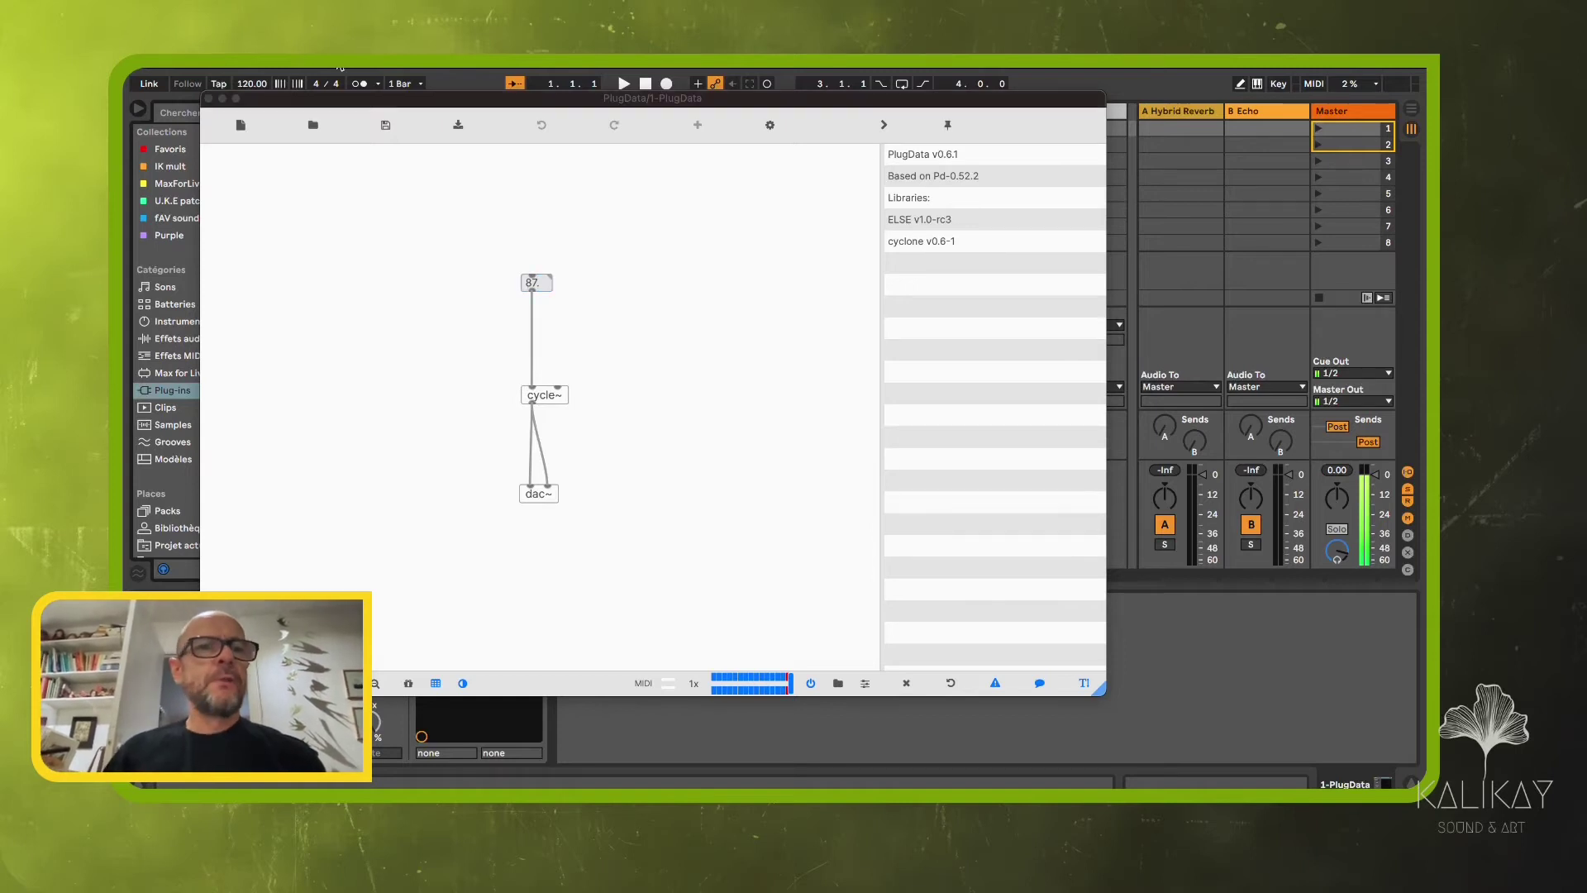
click(199, 82)
click(199, 94)
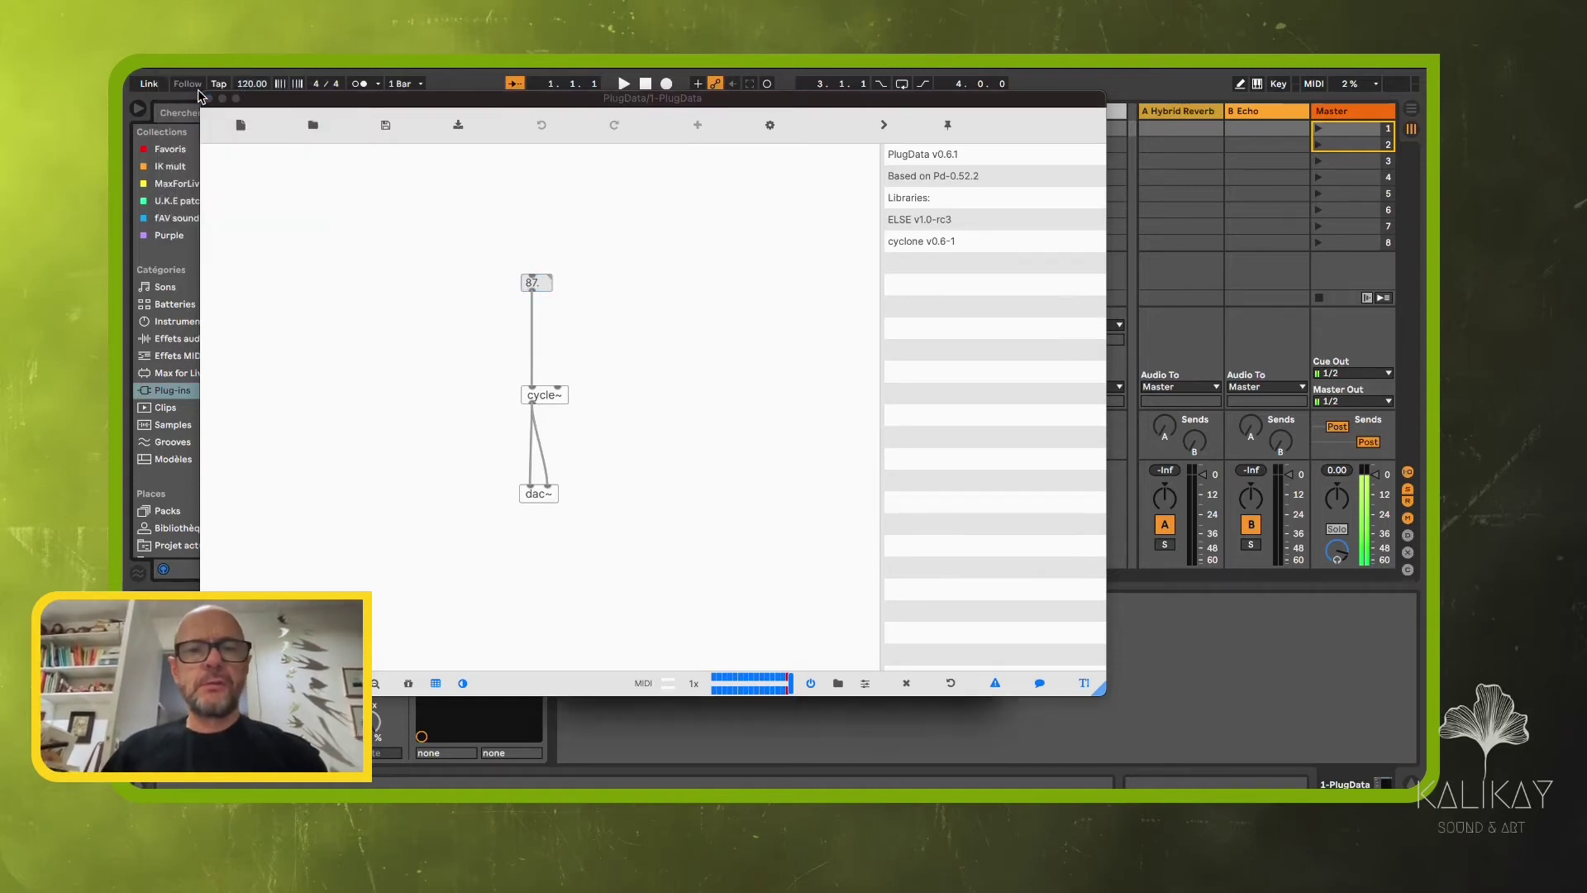
Step: Move the patch window aside to check audio preferences, then raise the system volume
drag(398, 100, 880, 454)
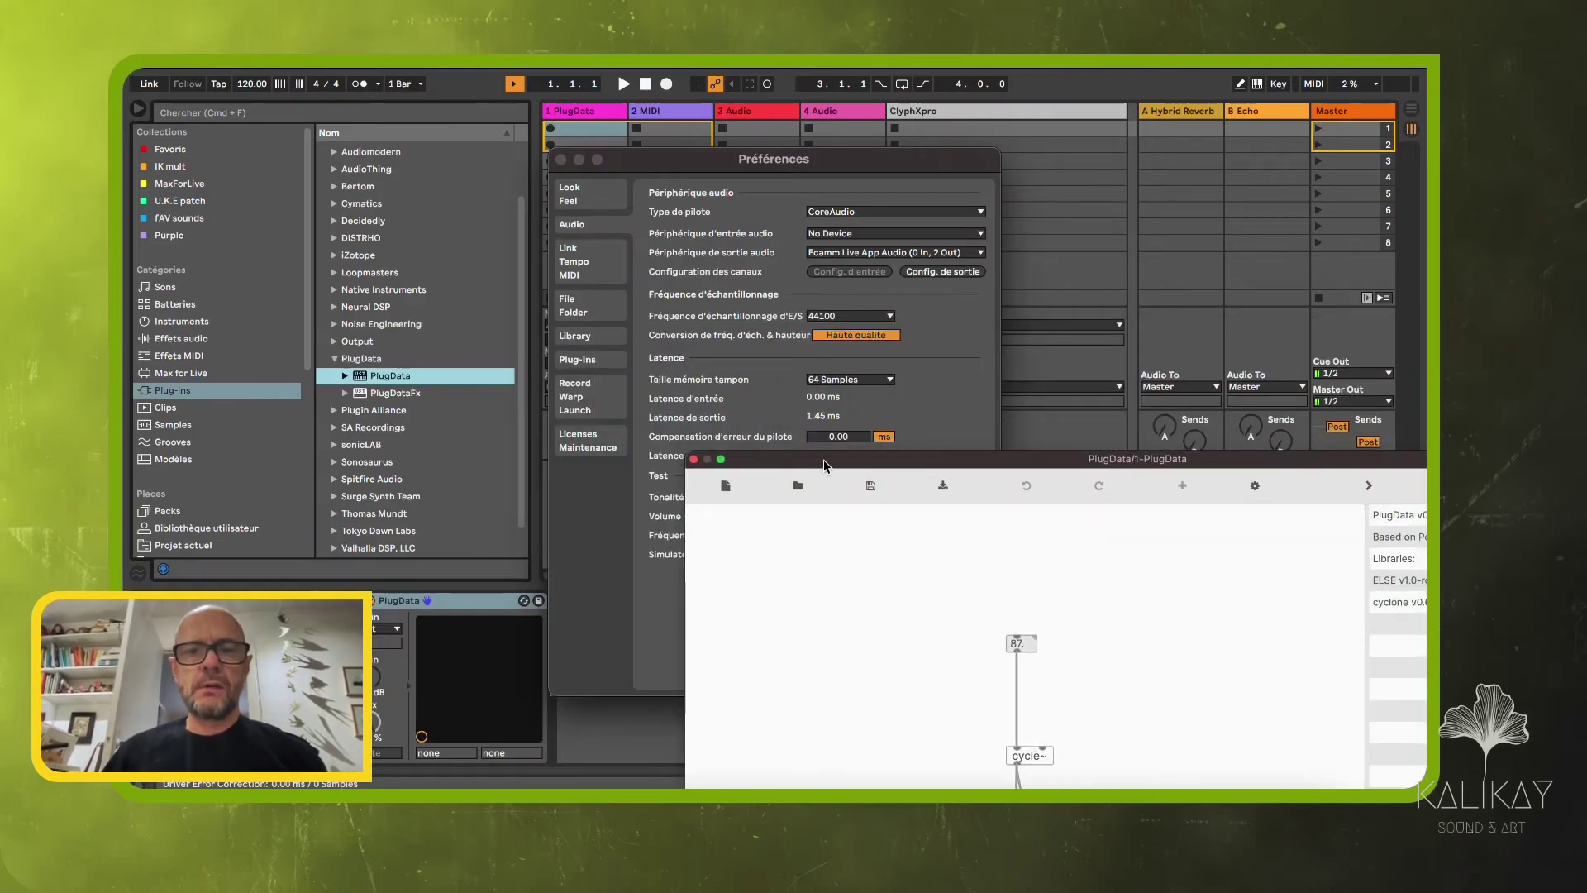
drag(823, 464, 397, 62)
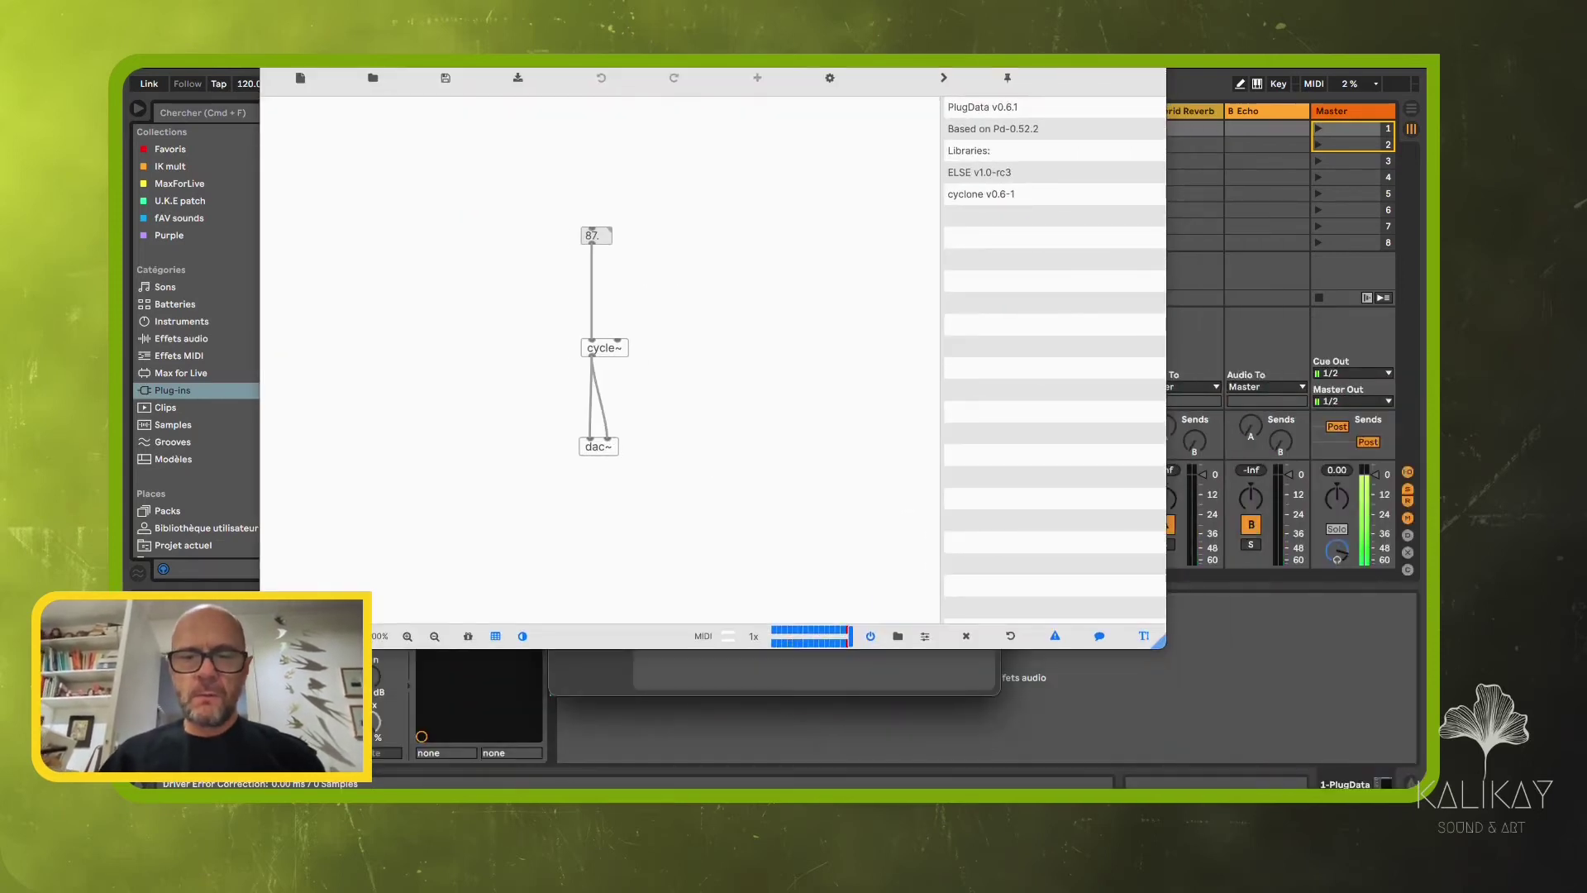
key(XF86AudioRaiseVolume)
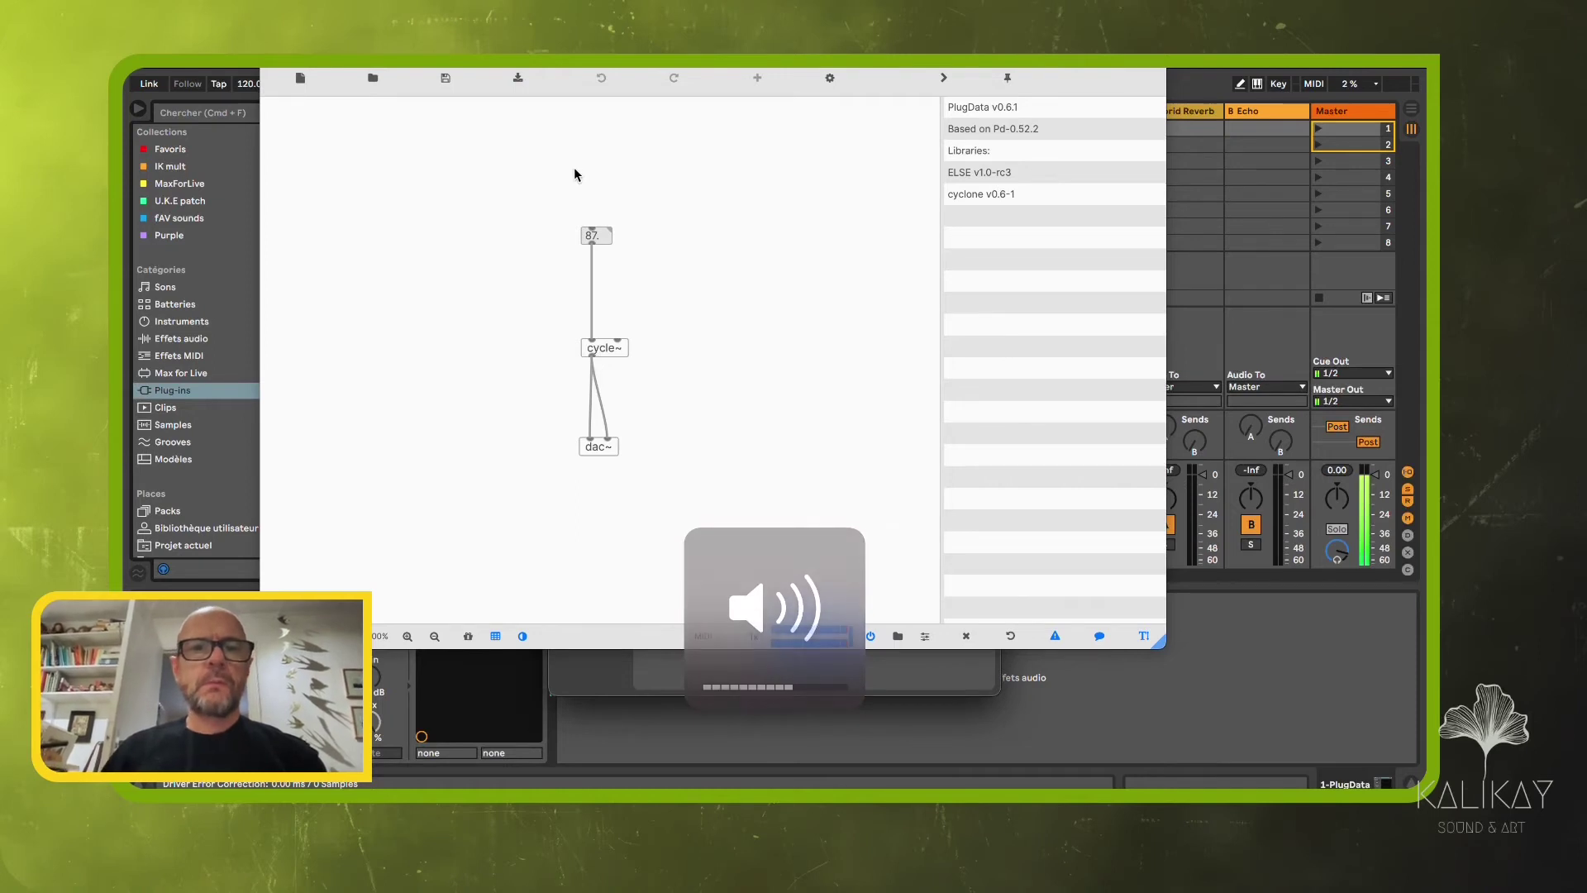
Step: Sweep the sine frequency up and down through 110, settling at 123
drag(592, 234, 585, 140)
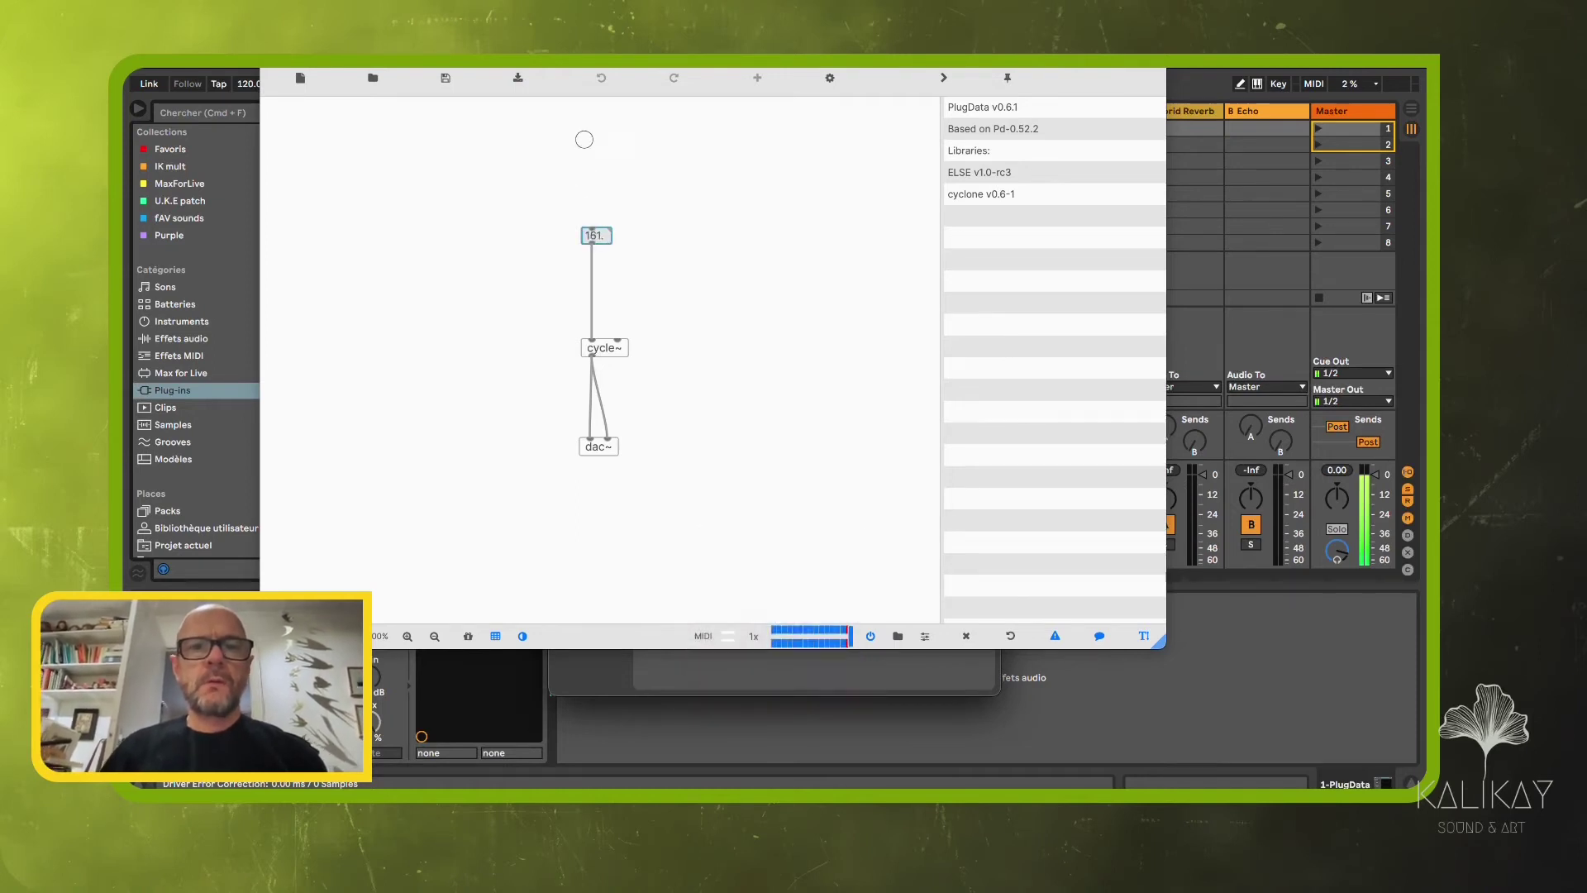
drag(564, 73, 601, 297)
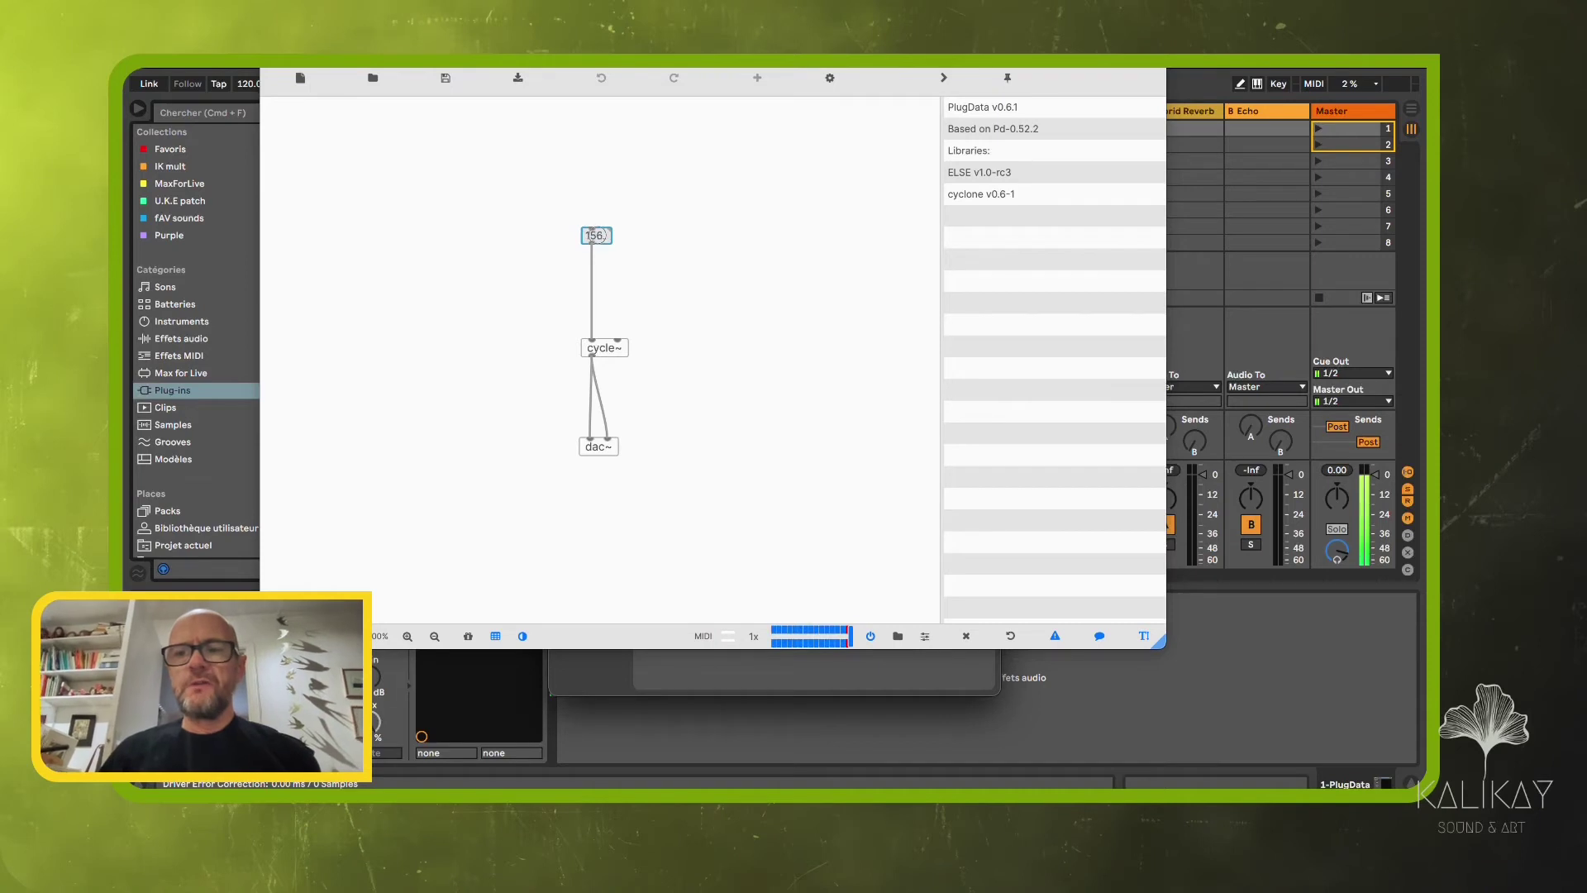
drag(601, 296, 601, 277)
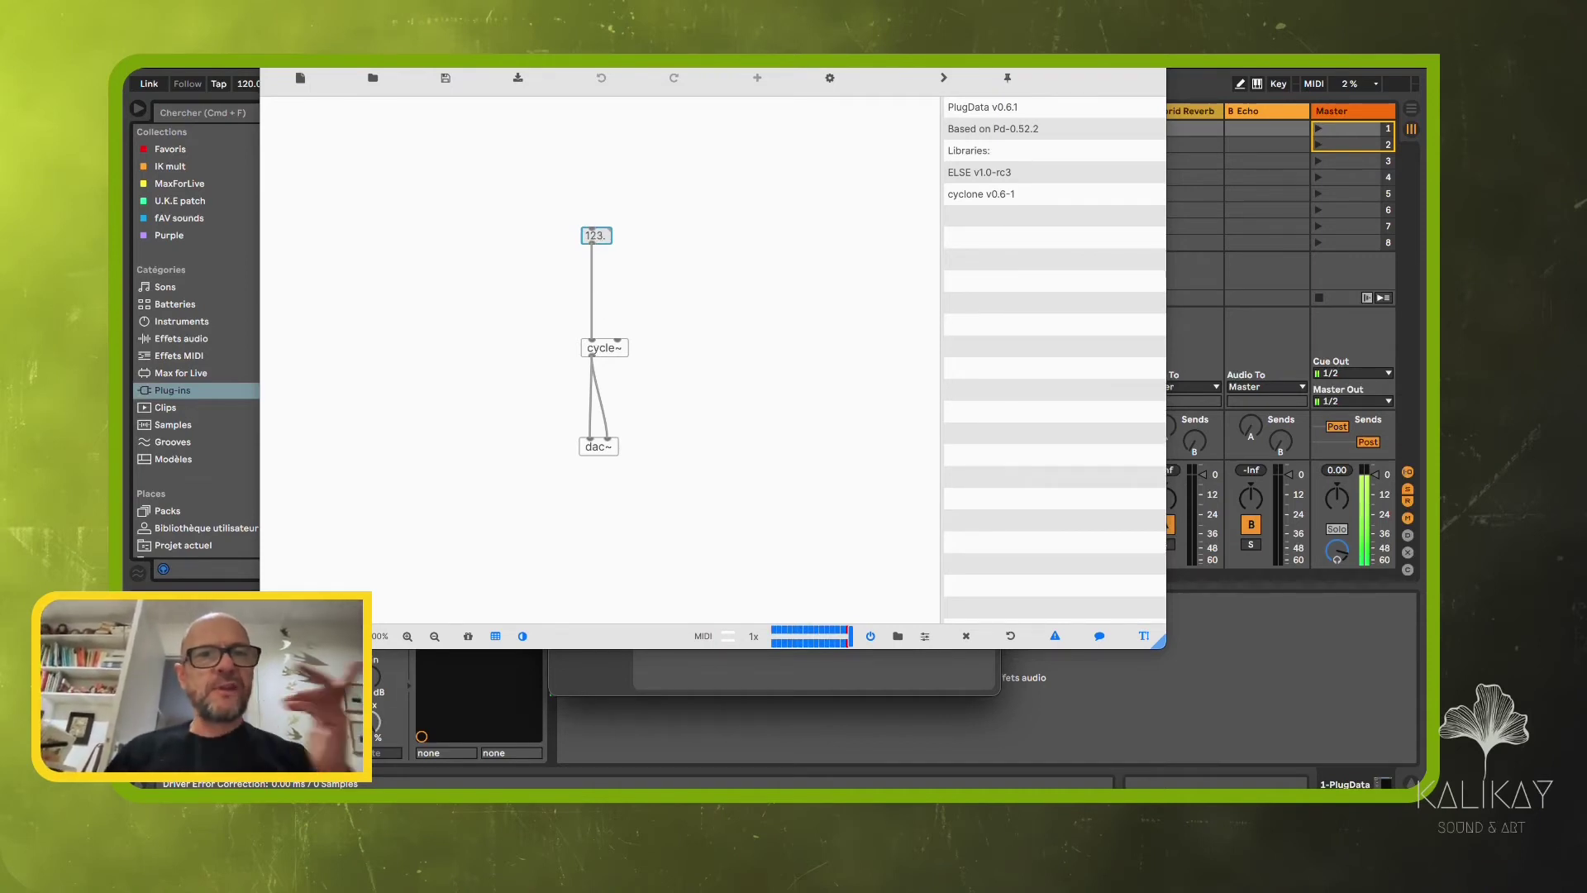
drag(546, 77, 585, 77)
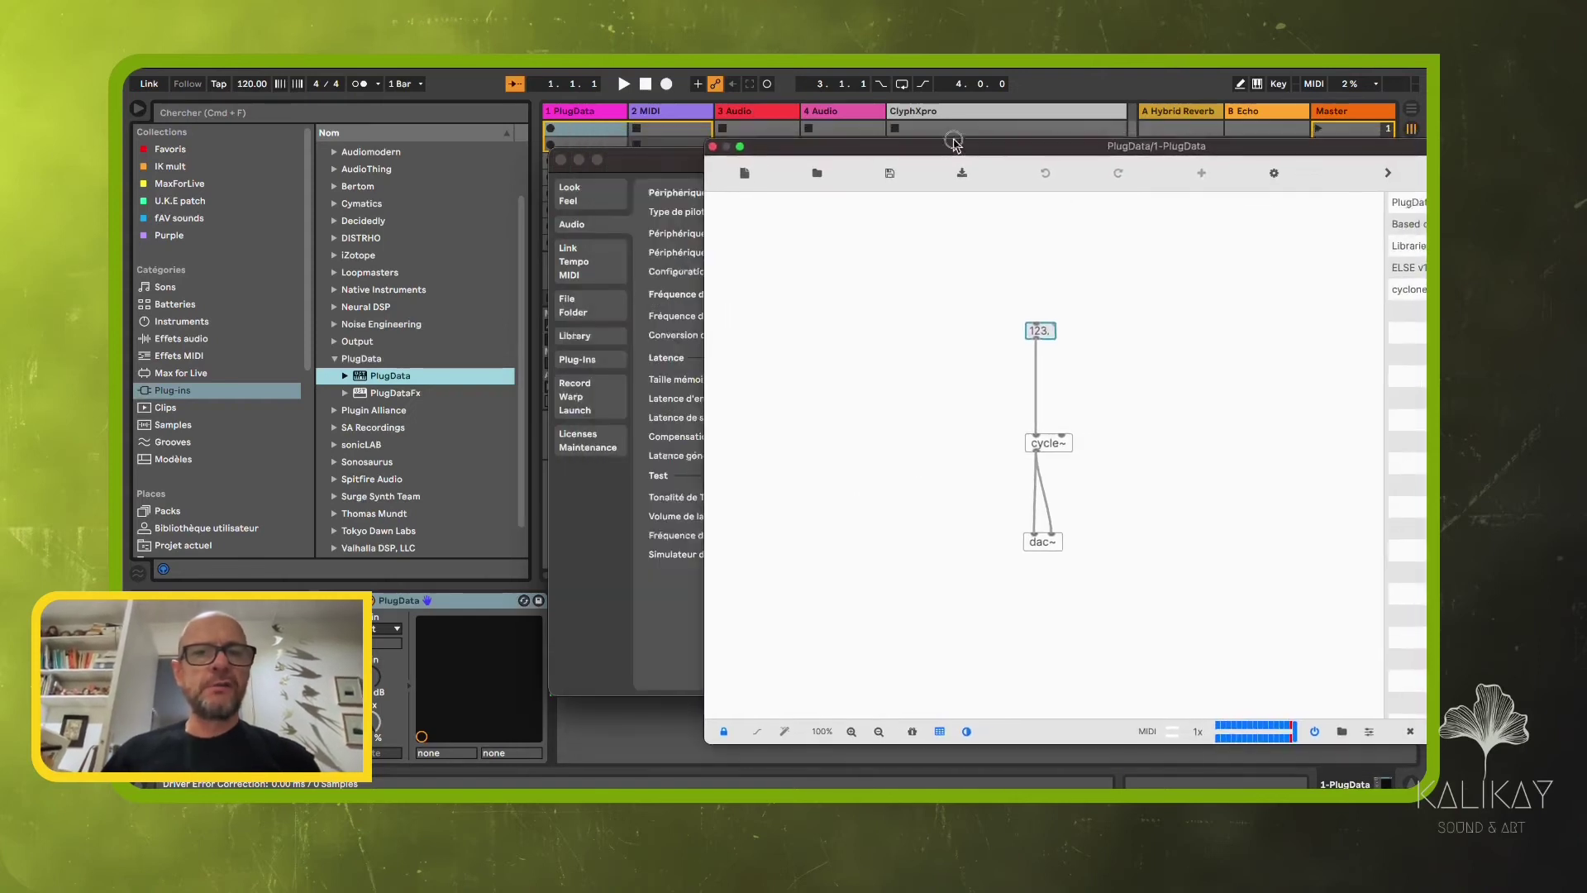
Step: Close the Preferences window, bring the mixer forward, and change the oscillator frequency again
click(560, 161)
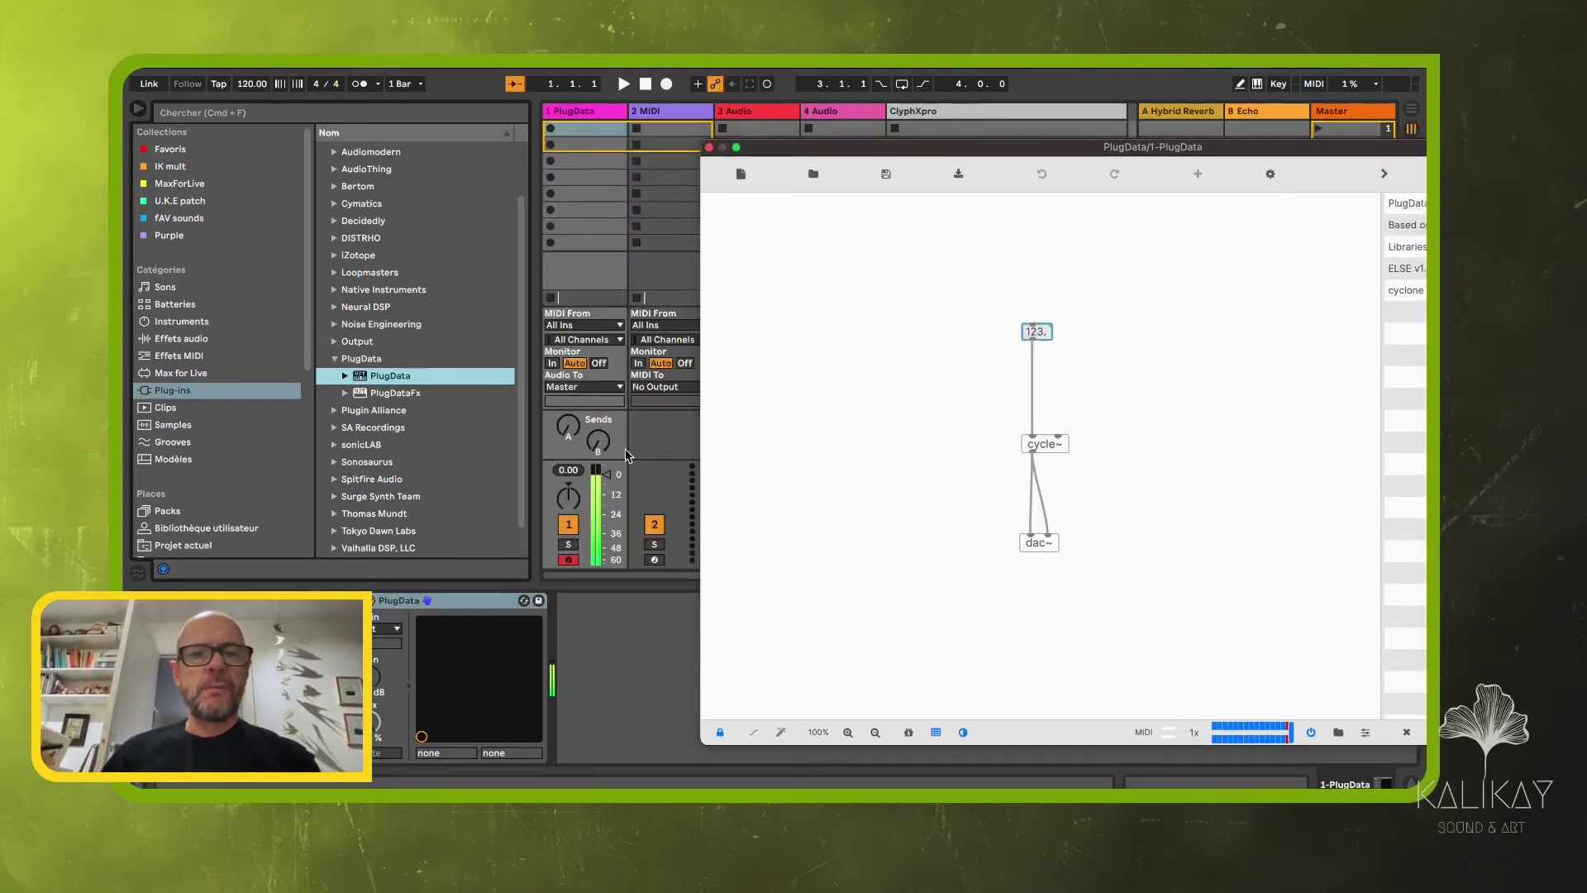
click(569, 429)
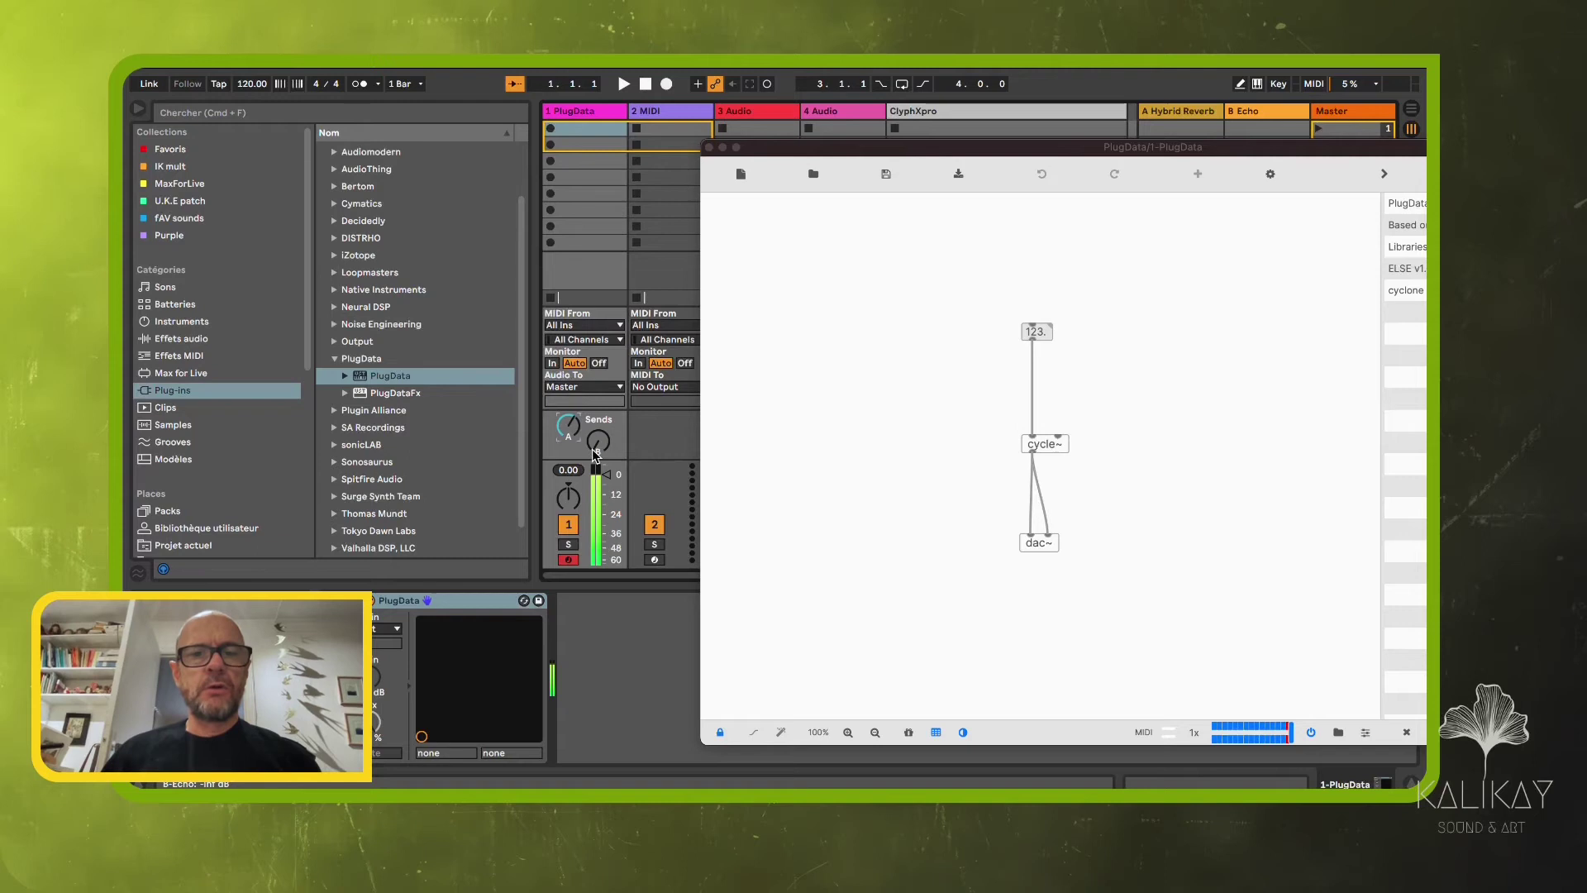
drag(1043, 344, 994, 376)
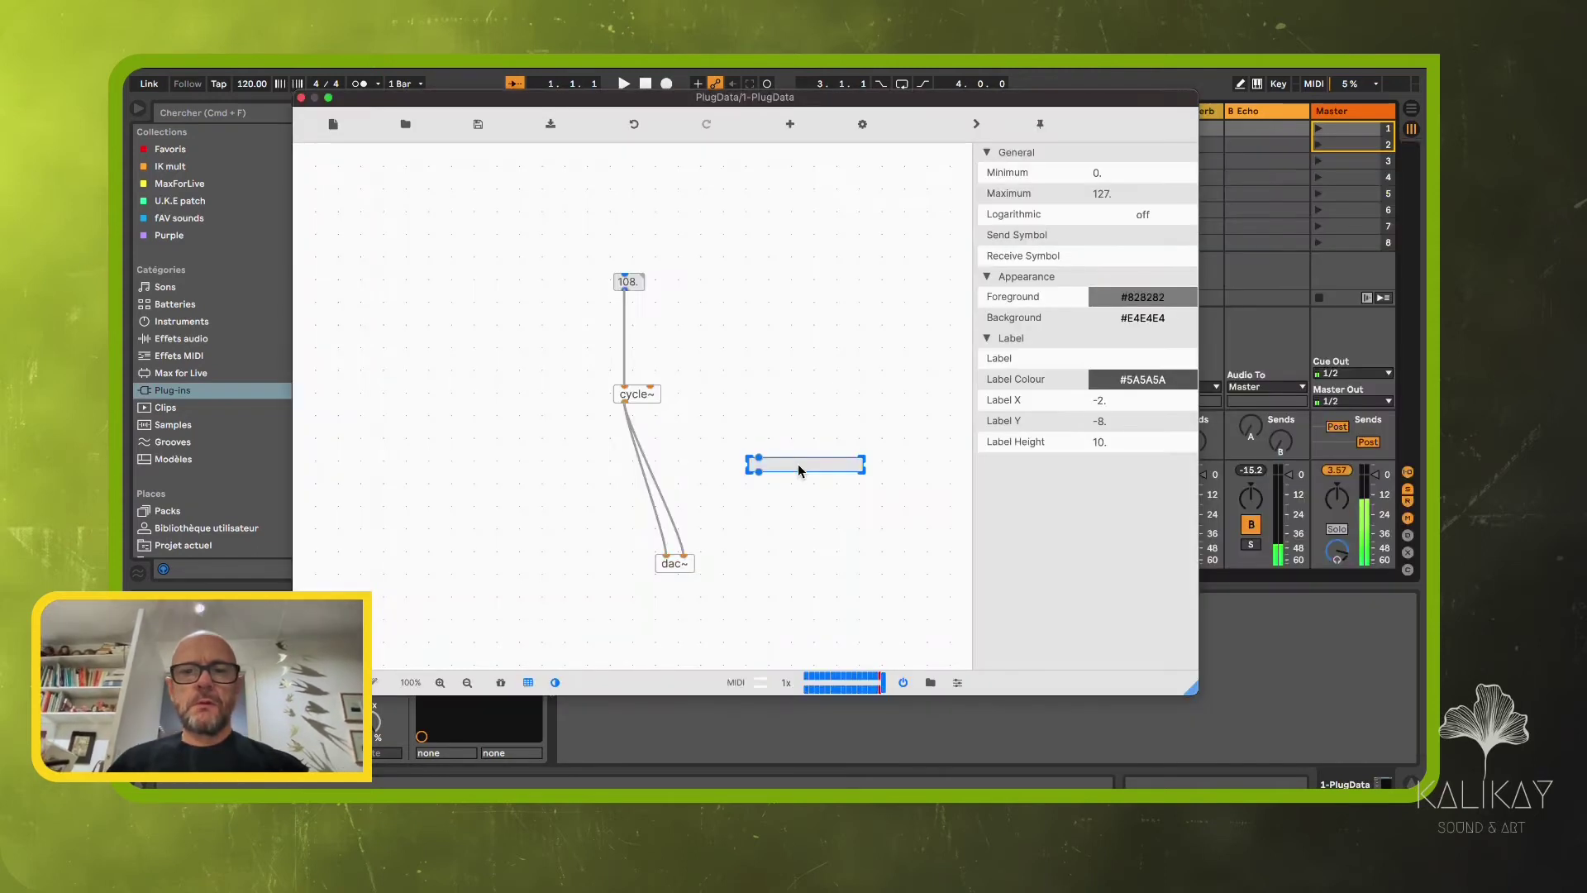
Step: Create a gain~ vertical slider and place it left of the patch
double_click(794, 410)
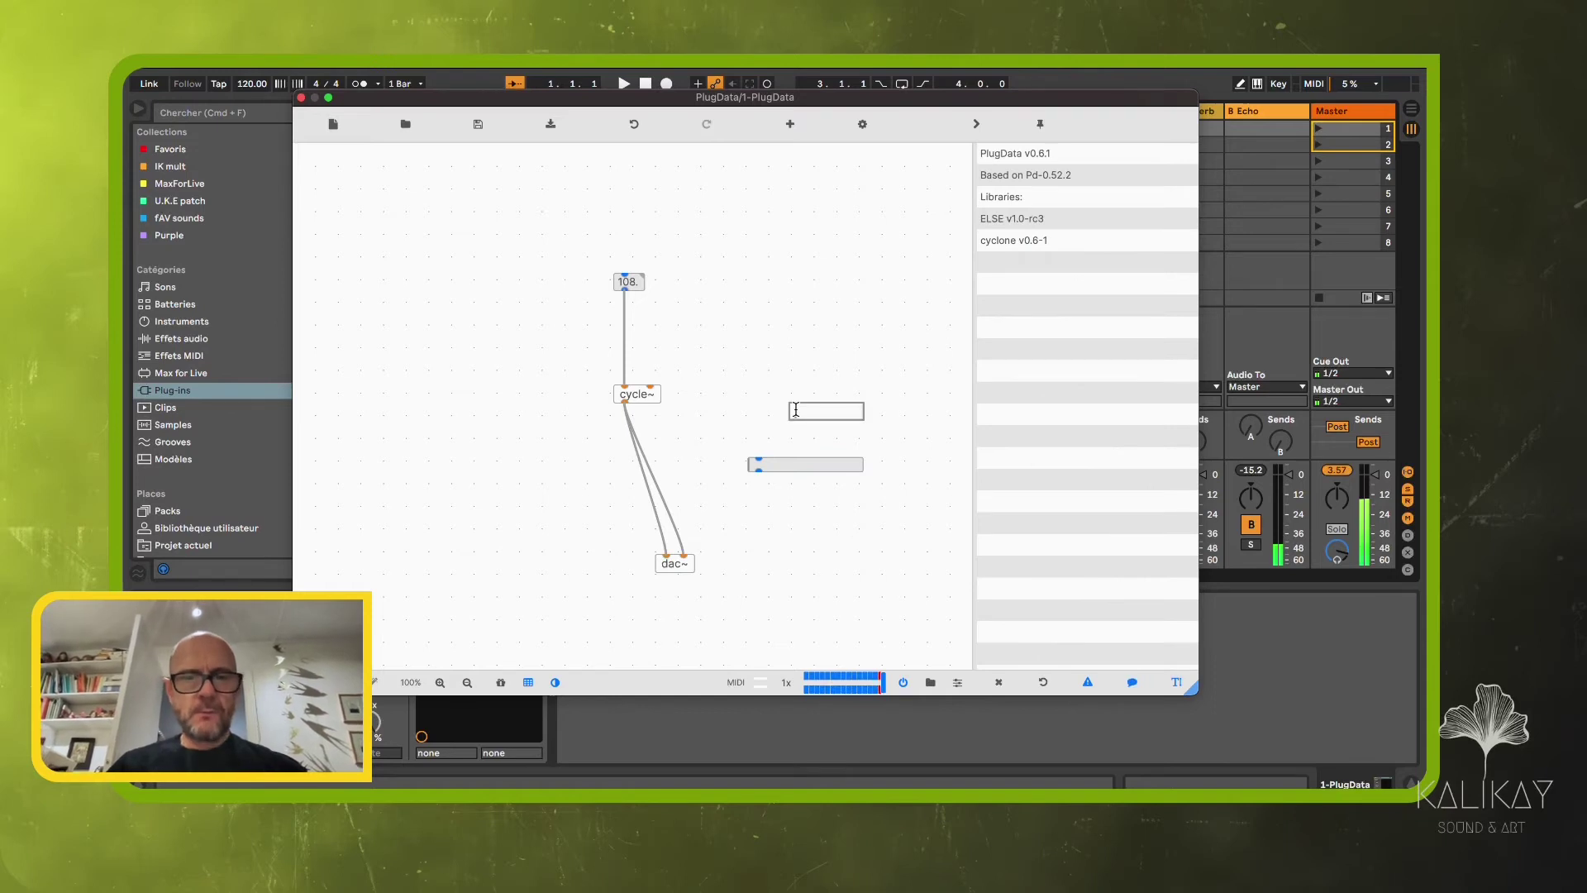
text(gain)
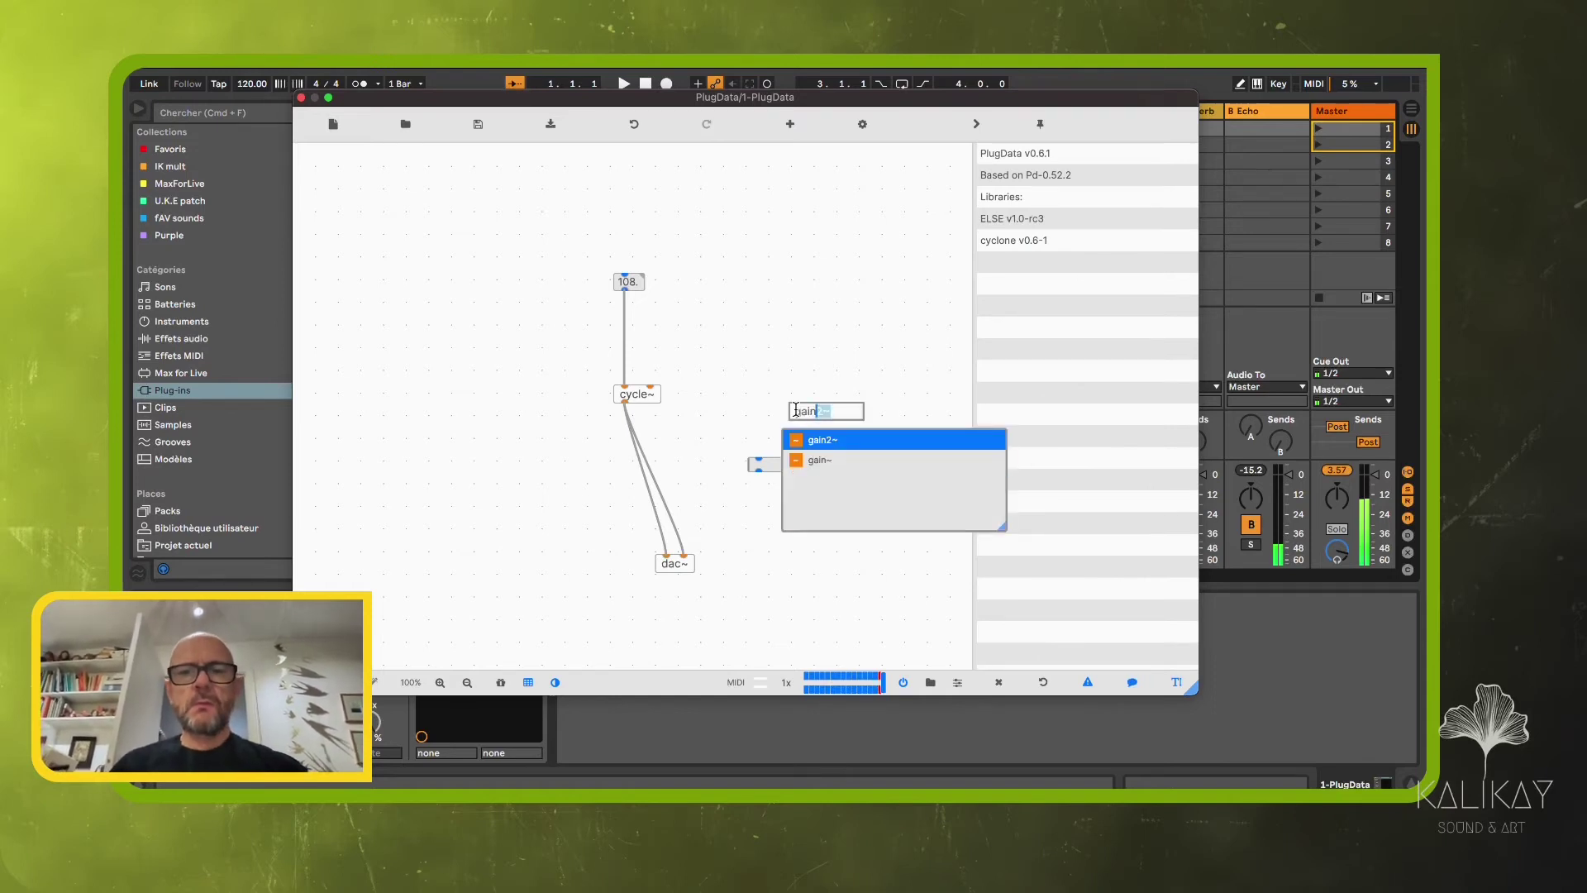
key(Down)
key(Return)
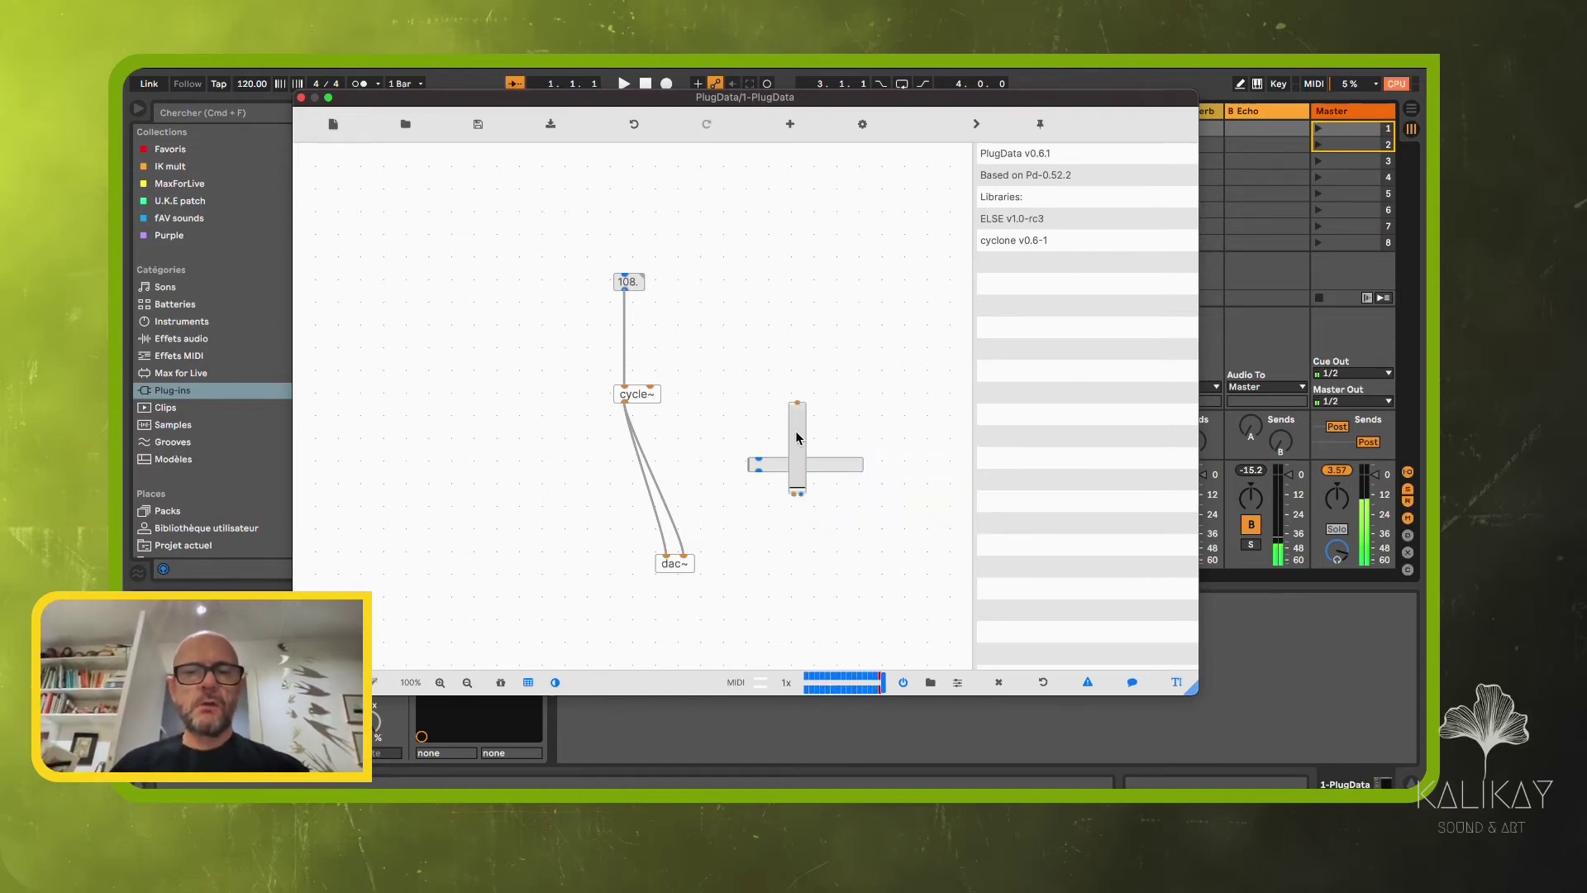
drag(795, 437, 543, 517)
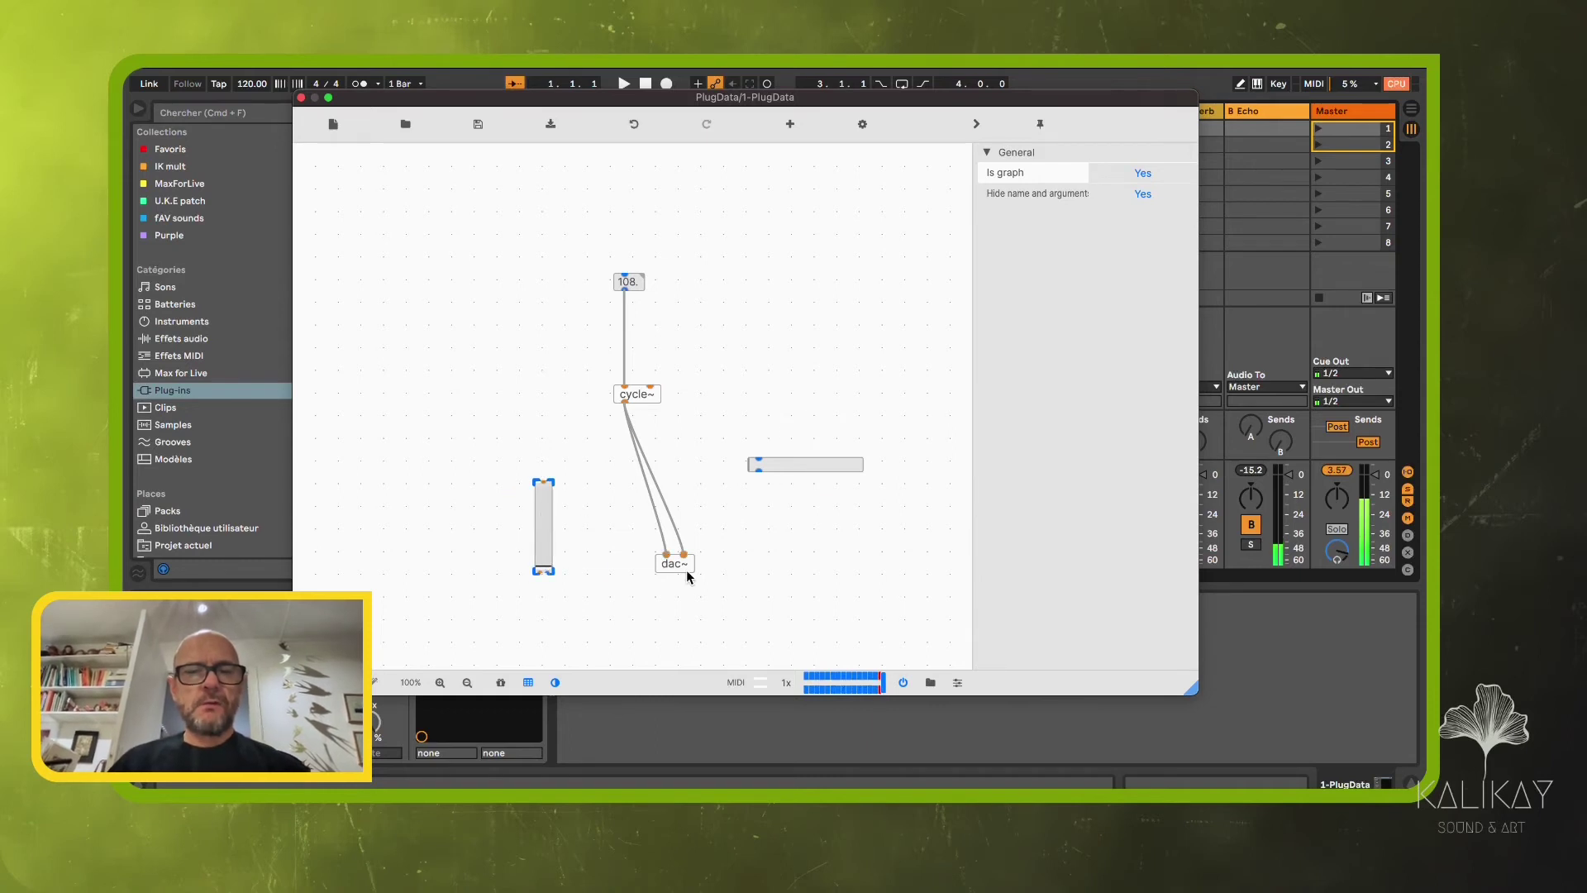
Step: Delete the direct cycle~→dac~ cords and connect cycle~ into the gain slider instead
drag(687, 575, 667, 575)
drag(682, 491, 591, 512)
key(Delete)
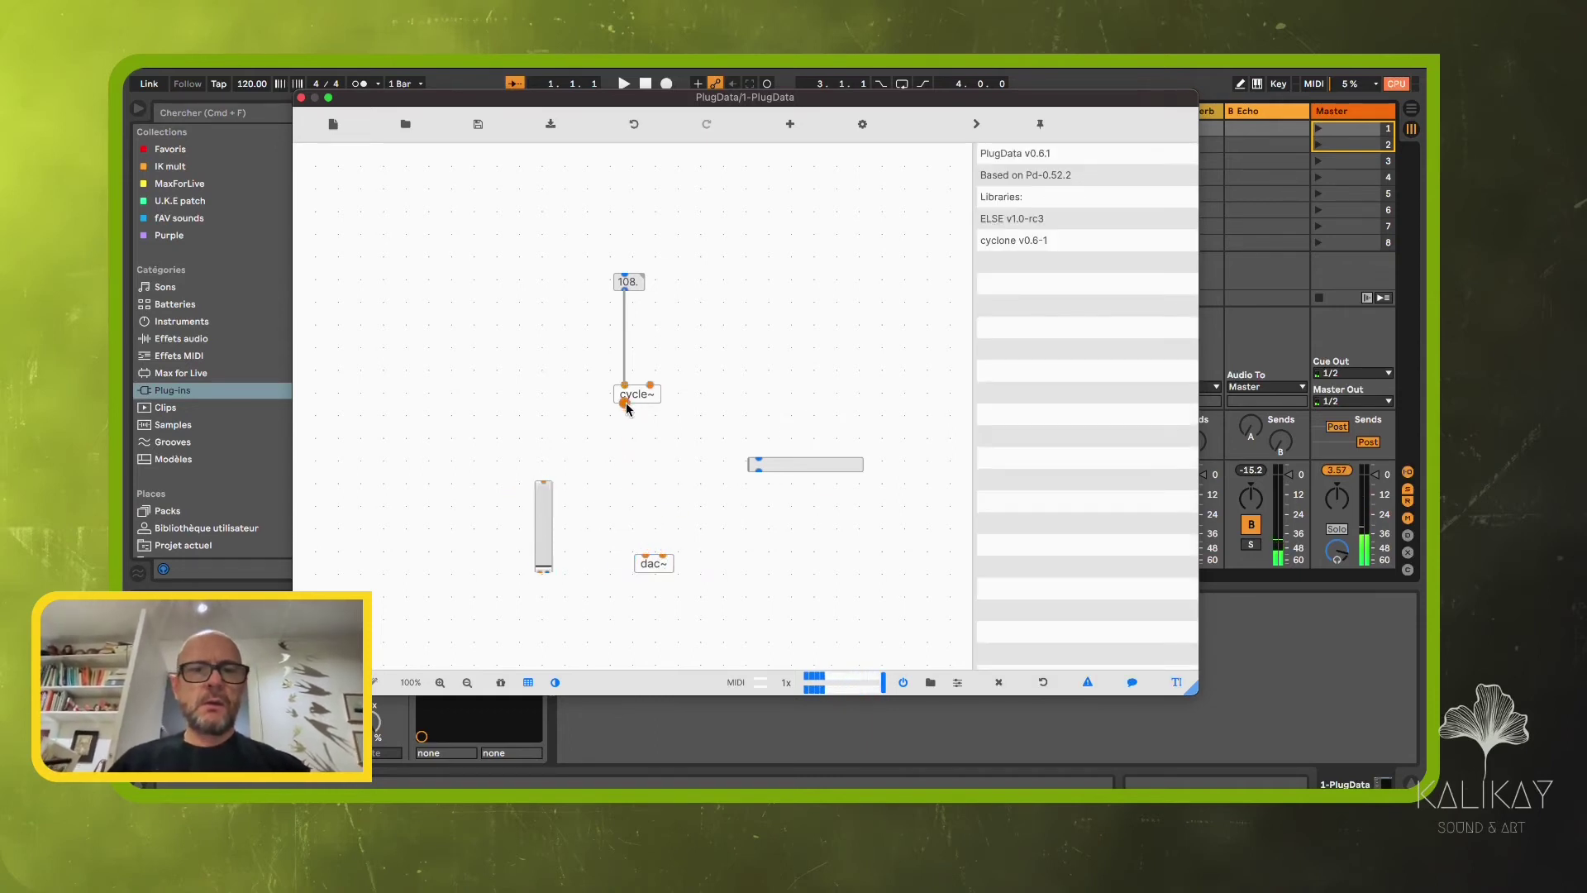
drag(622, 401, 545, 487)
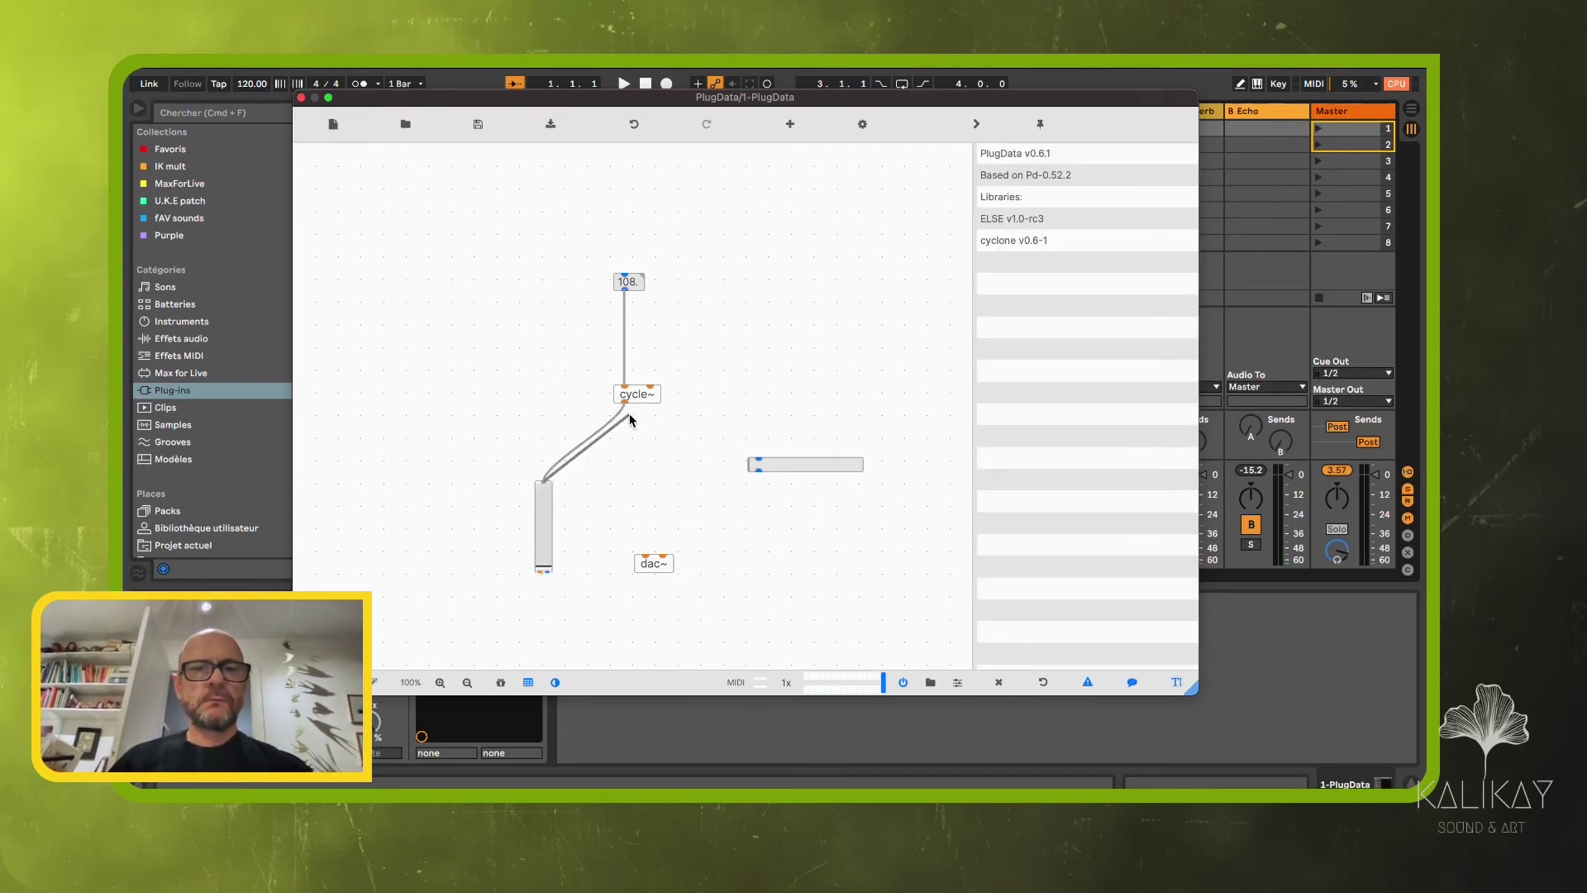
click(621, 466)
drag(625, 403, 607, 496)
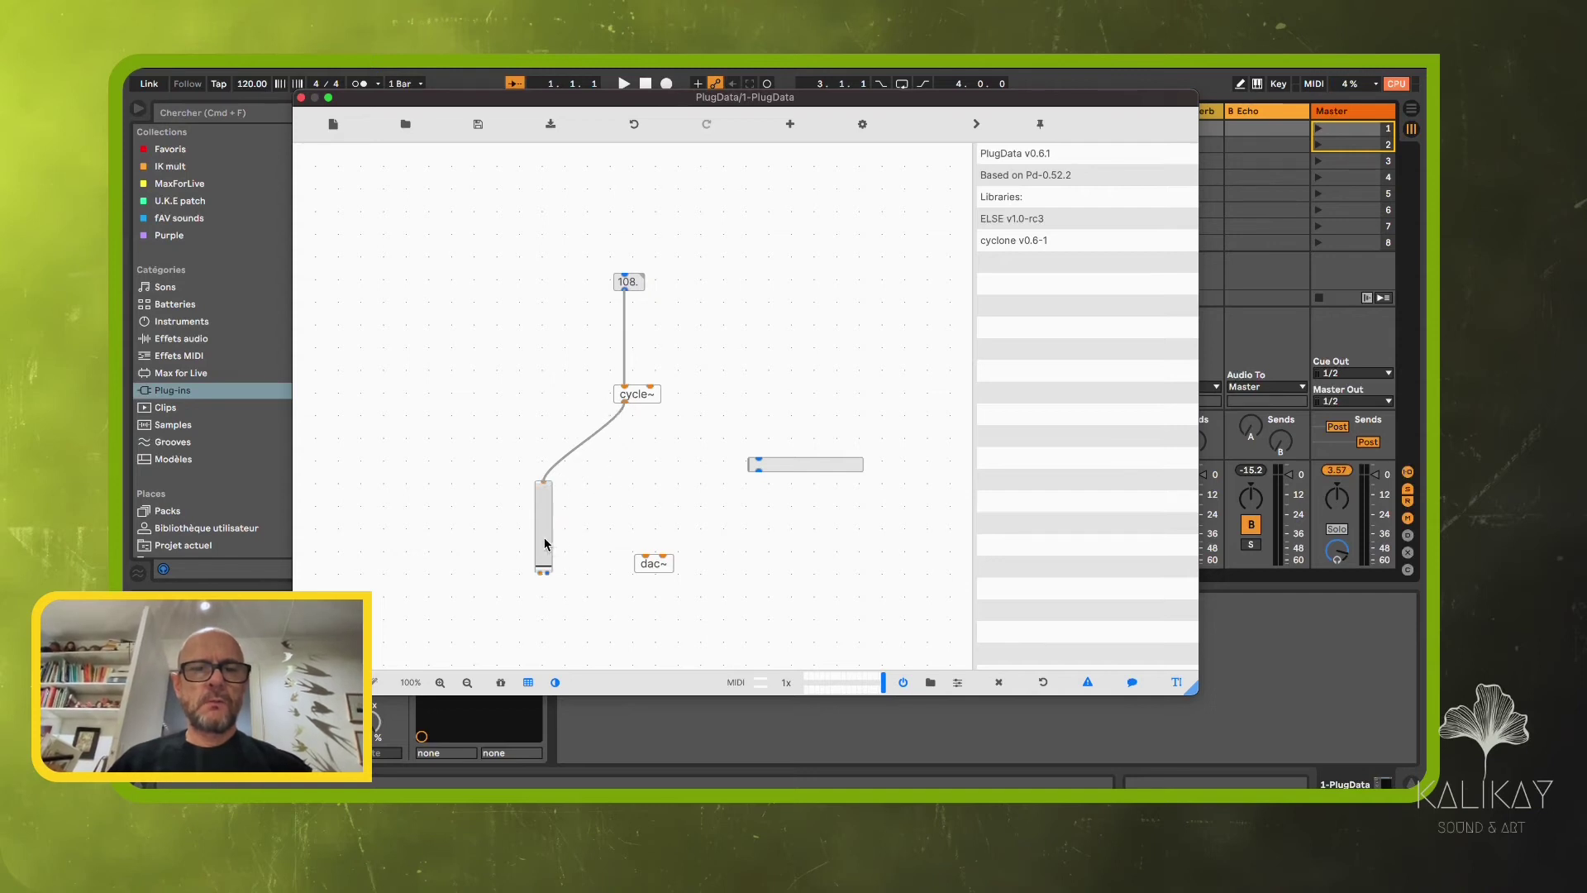
mouse_move(544, 544)
mouse_down()
mouse_move(562, 480)
mouse_move(643, 556)
mouse_up()
Step: Connect the gain slider to both dac~ inlets and raise it so the tone sounds
click(595, 605)
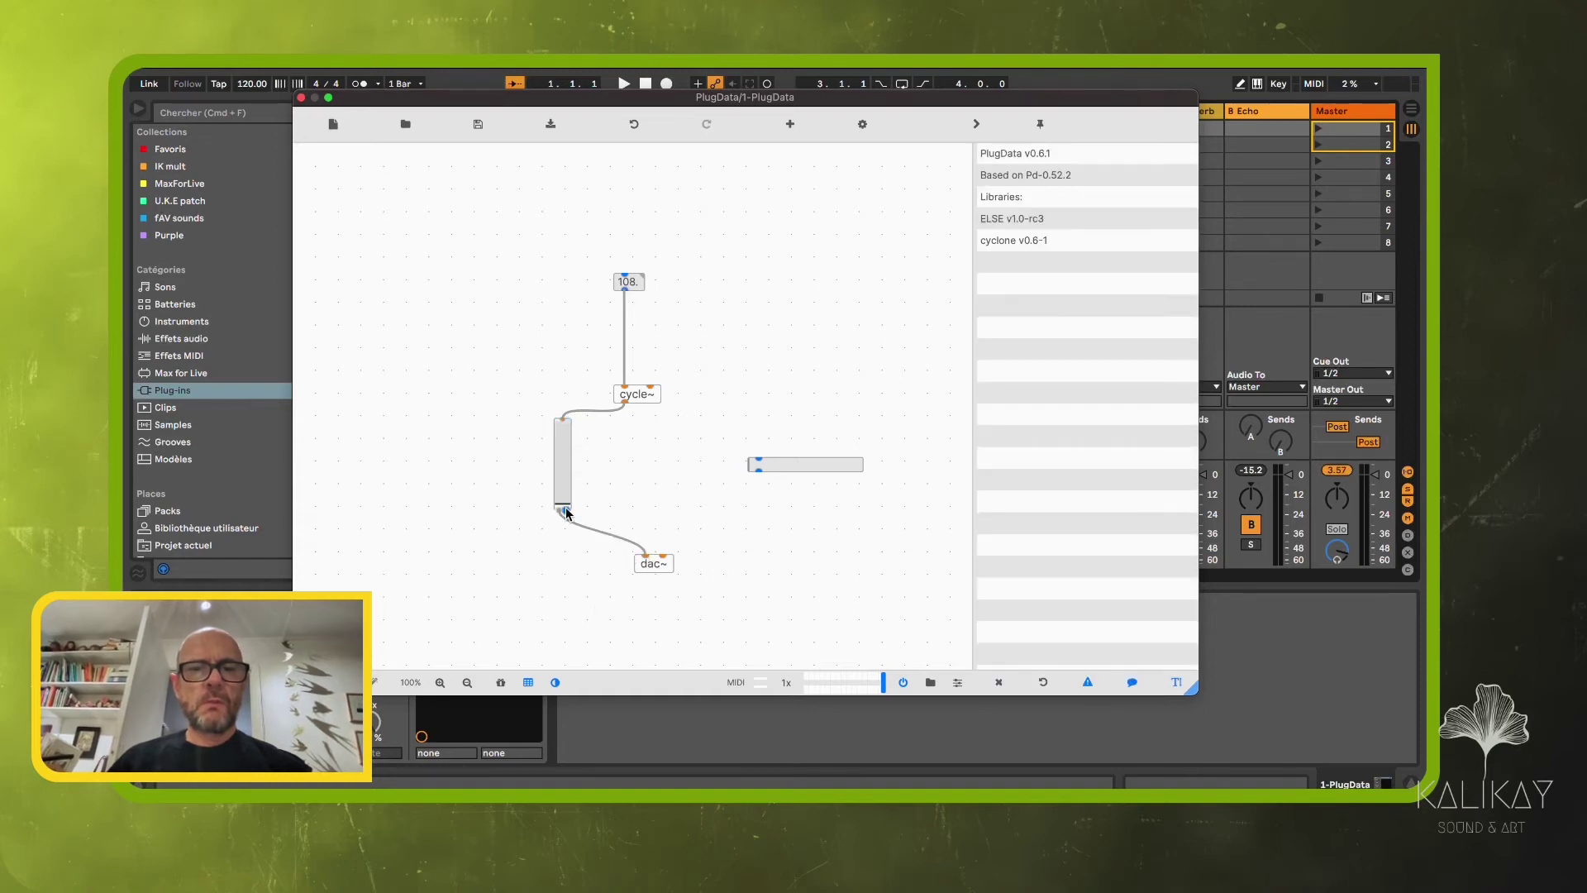
drag(563, 507, 665, 560)
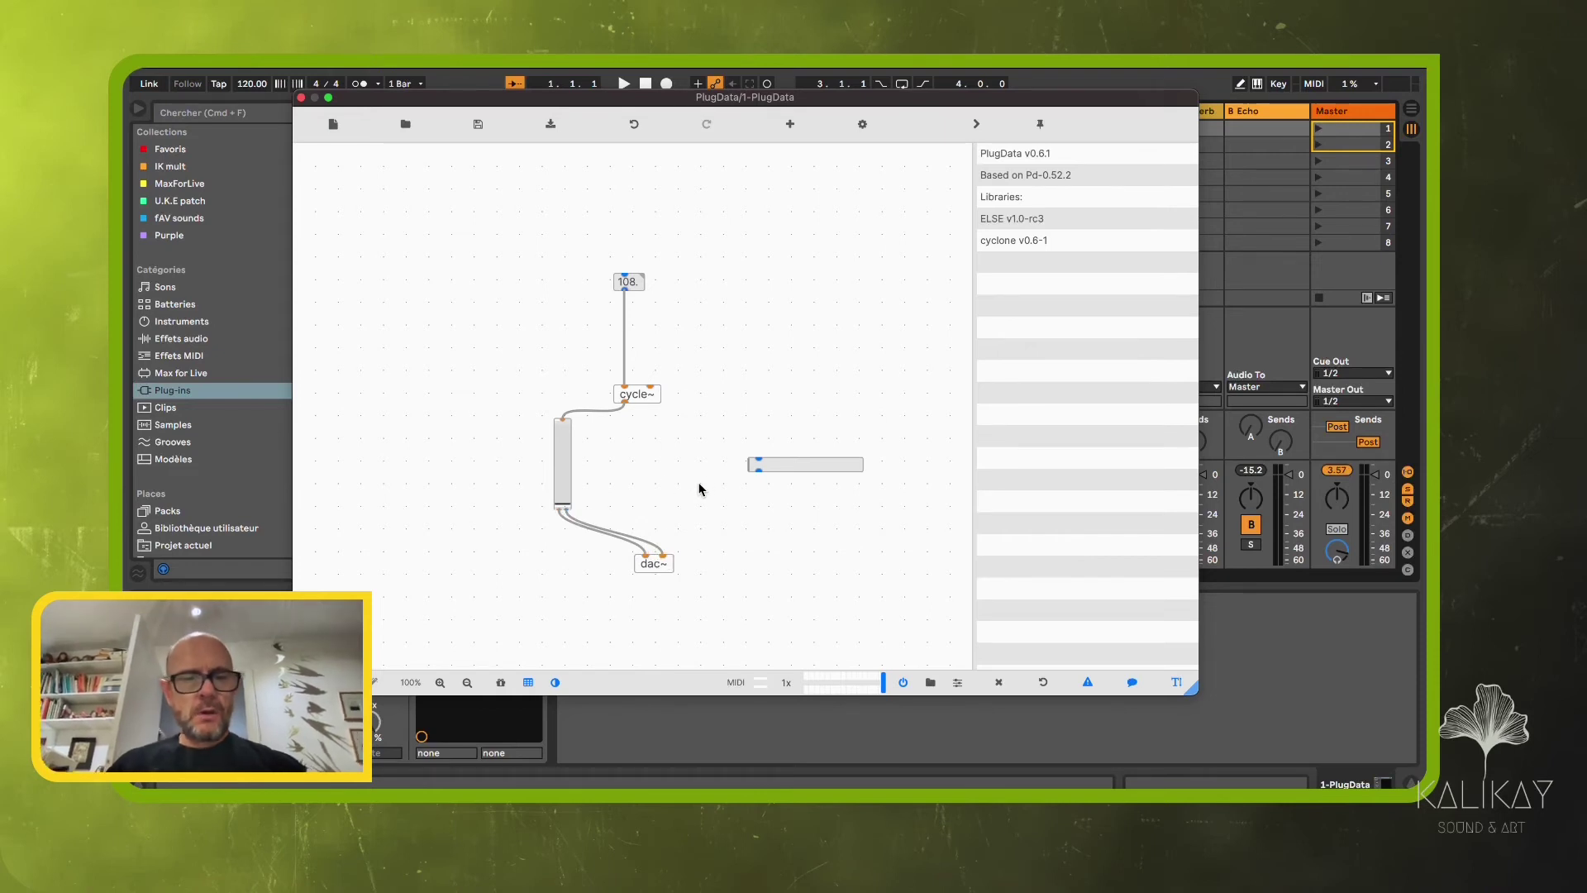
drag(562, 499, 563, 464)
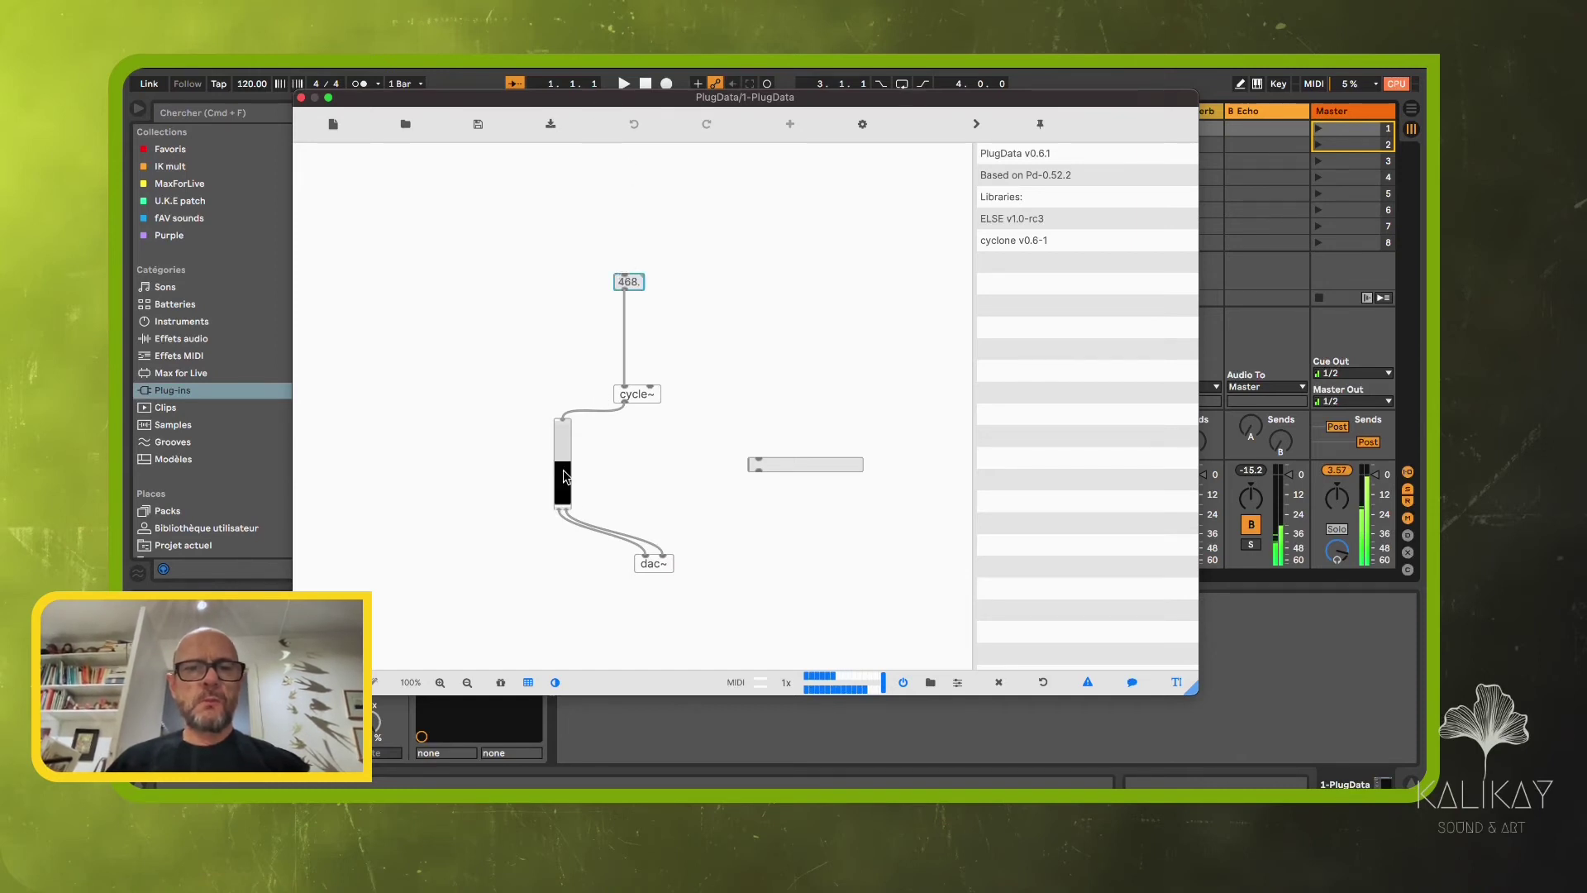
Step: Adjust the gain slider partway up and down, then dismiss its context menu
drag(564, 477, 563, 463)
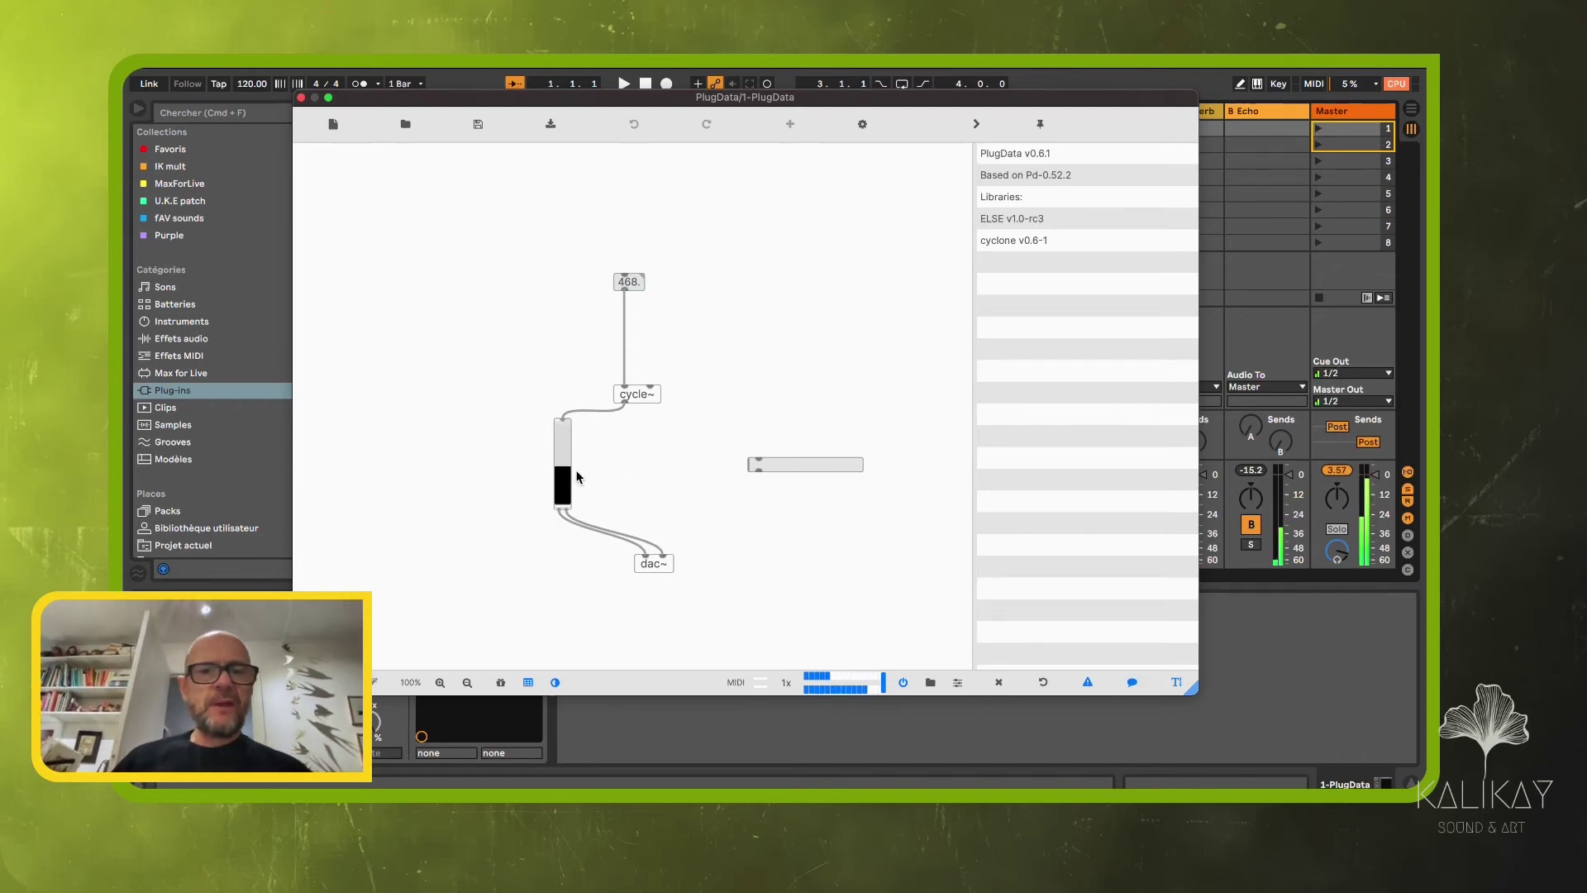
right_click(565, 473)
click(567, 483)
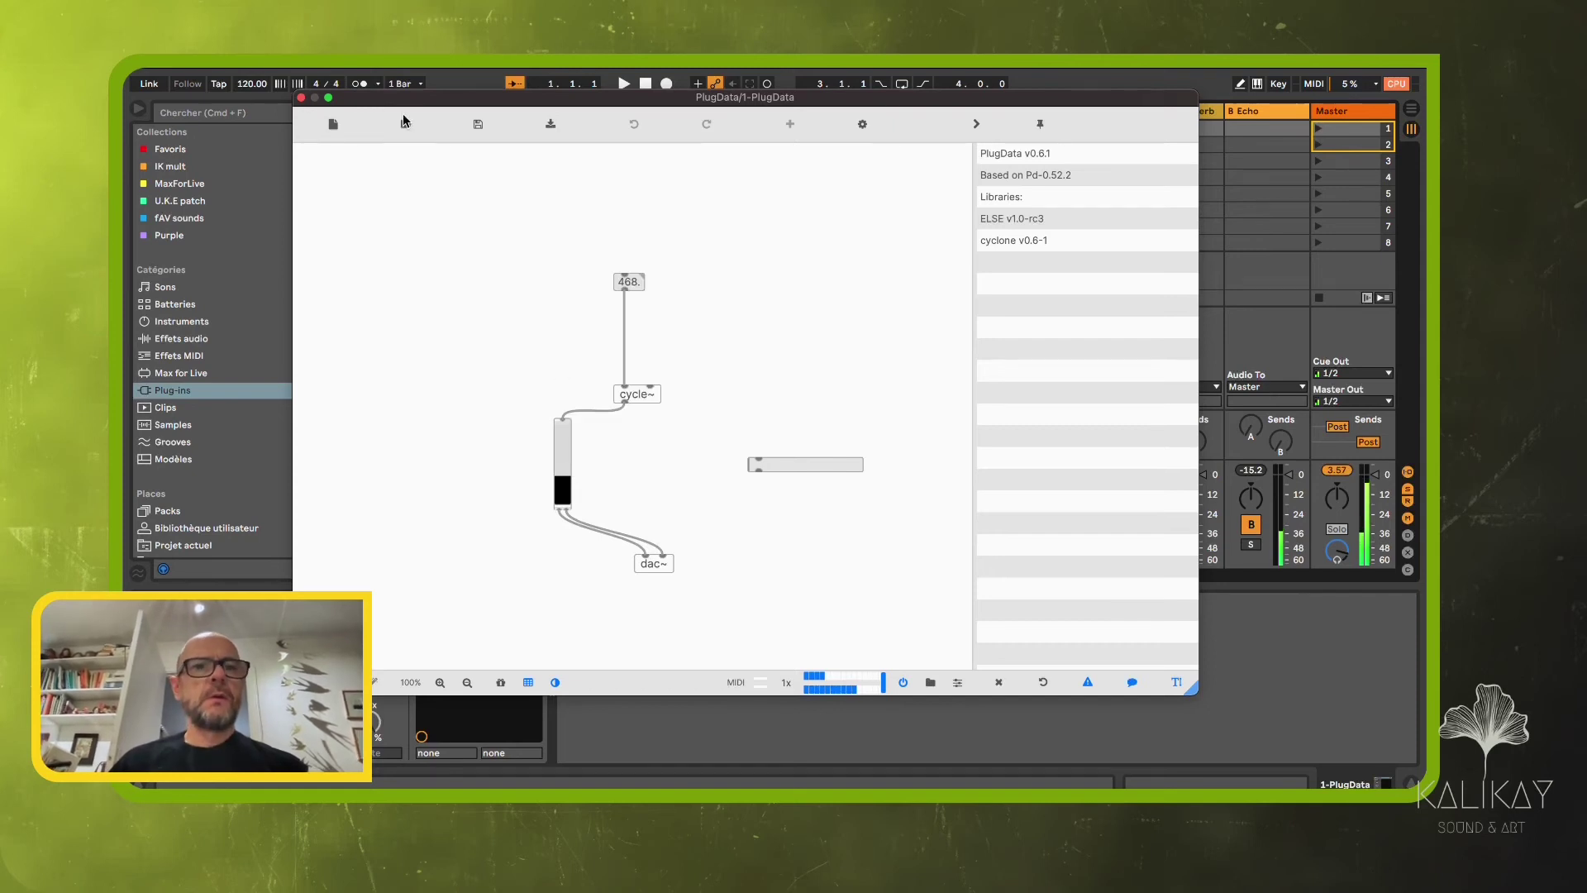
Step: Create a new empty patch, then cancel closing one of the untitled patches
click(332, 126)
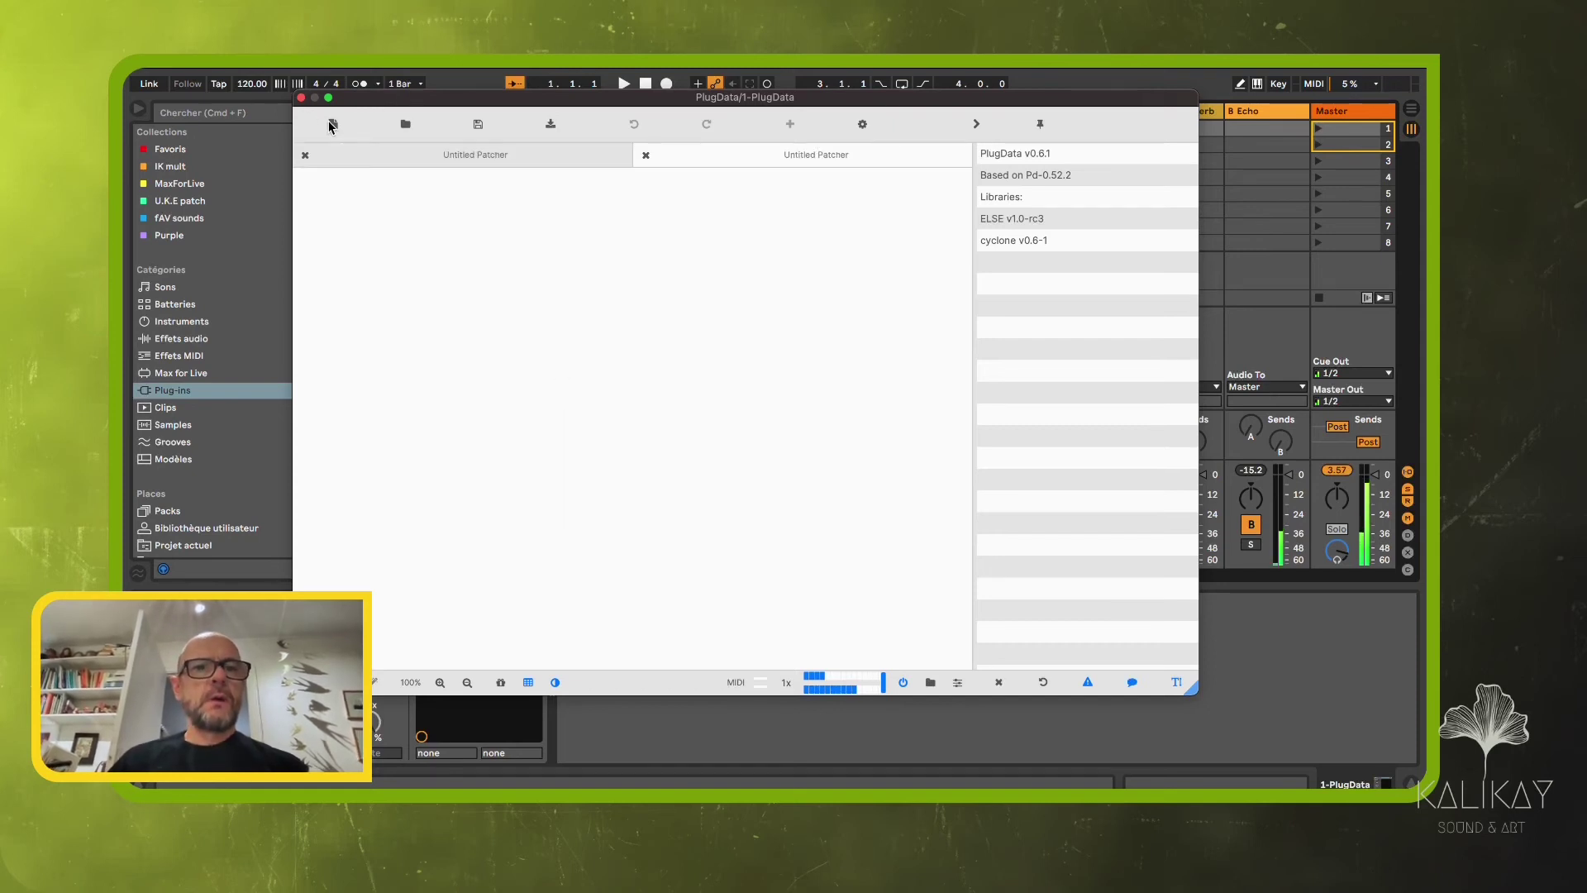
click(307, 155)
click(619, 218)
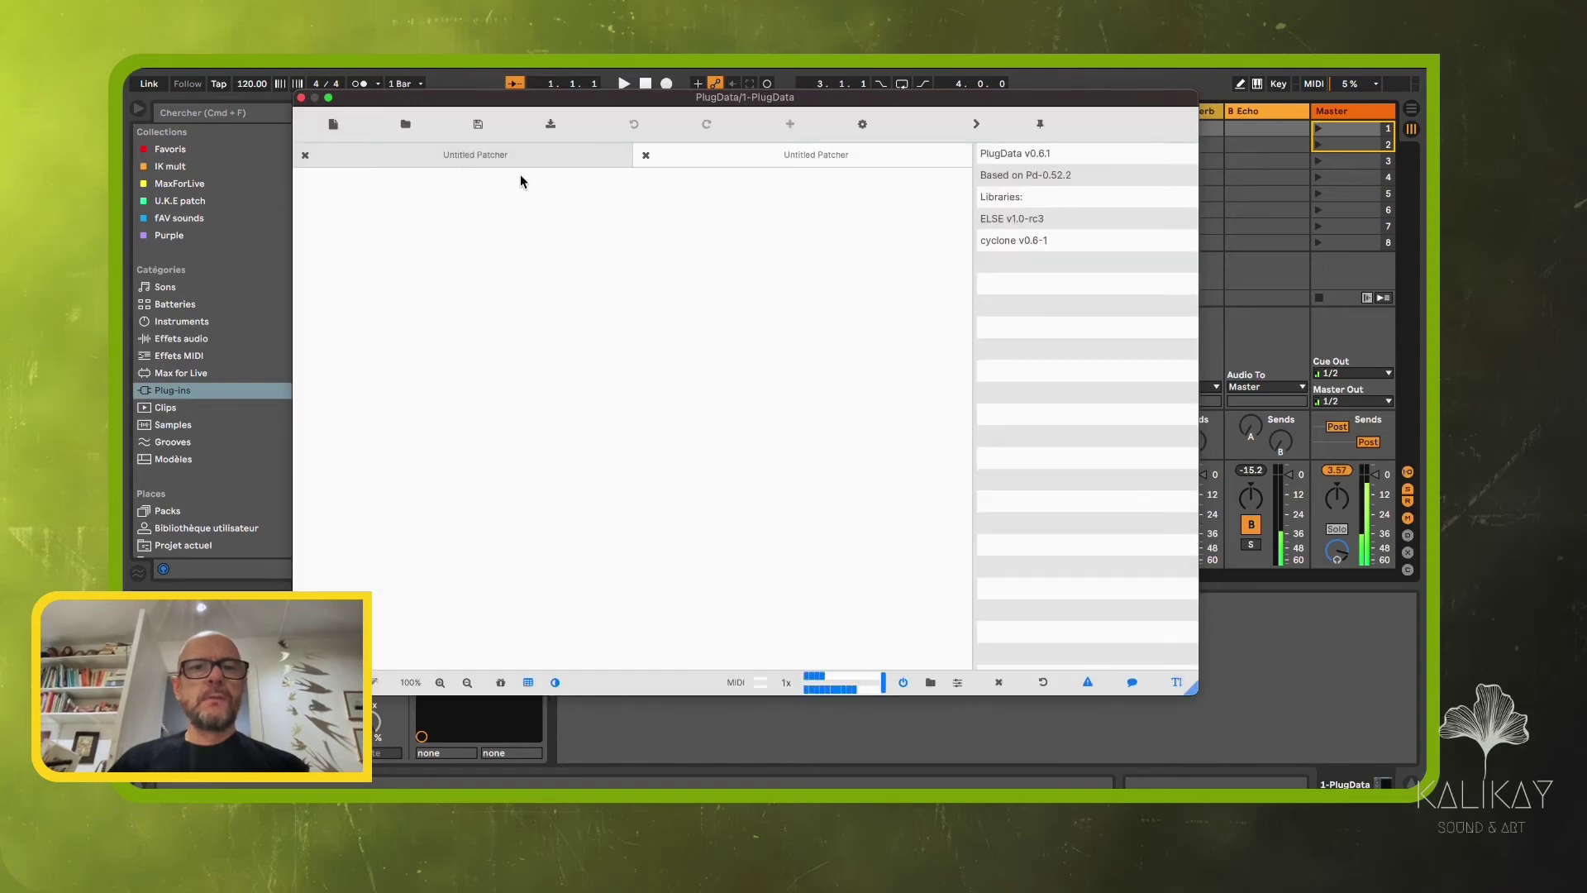
Step: In the Open dialog, browse to Experimentations > Pd_files and select tuto.pd
click(404, 124)
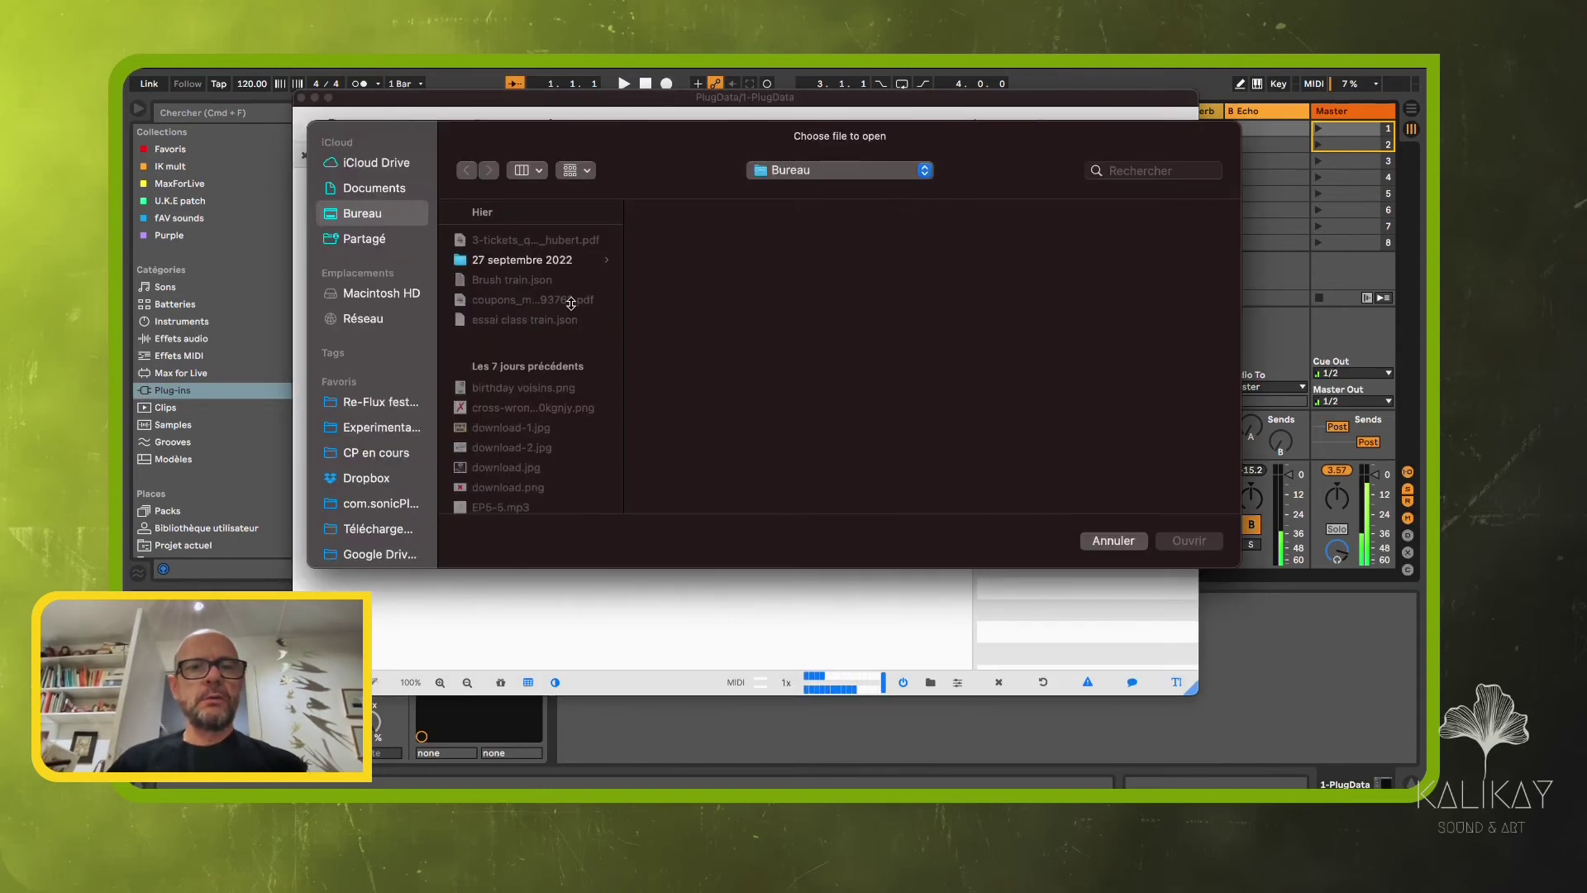
scroll(564, 359, down, 5)
scroll(563, 359, down, 3)
scroll(564, 358, down, 2)
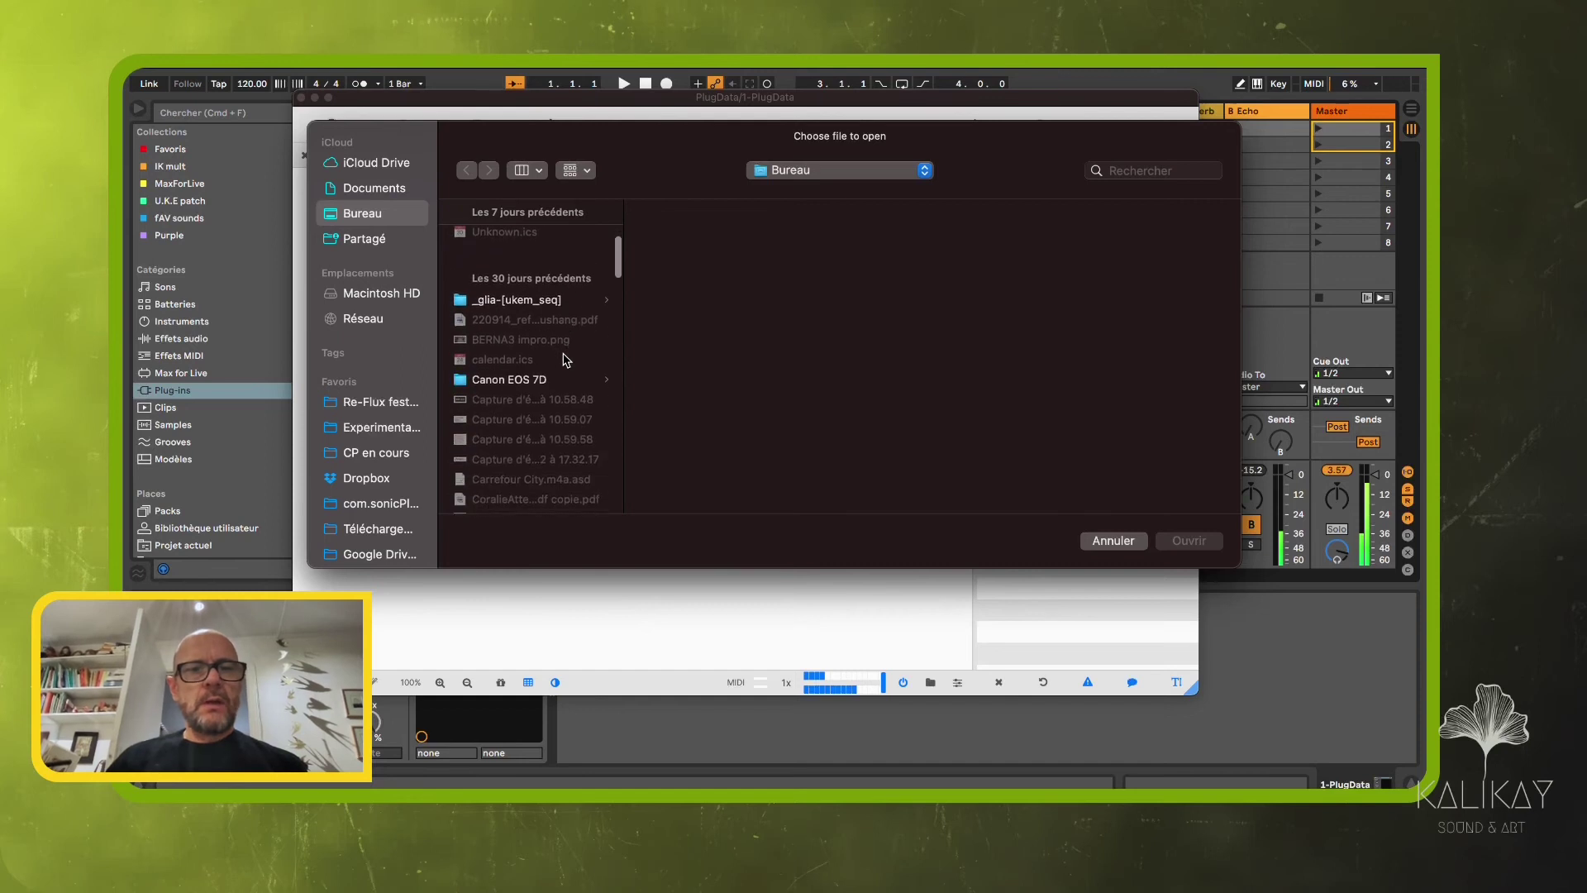
scroll(563, 359, down, 3)
scroll(564, 359, down, 3)
scroll(565, 358, down, 3)
scroll(564, 359, down, 5)
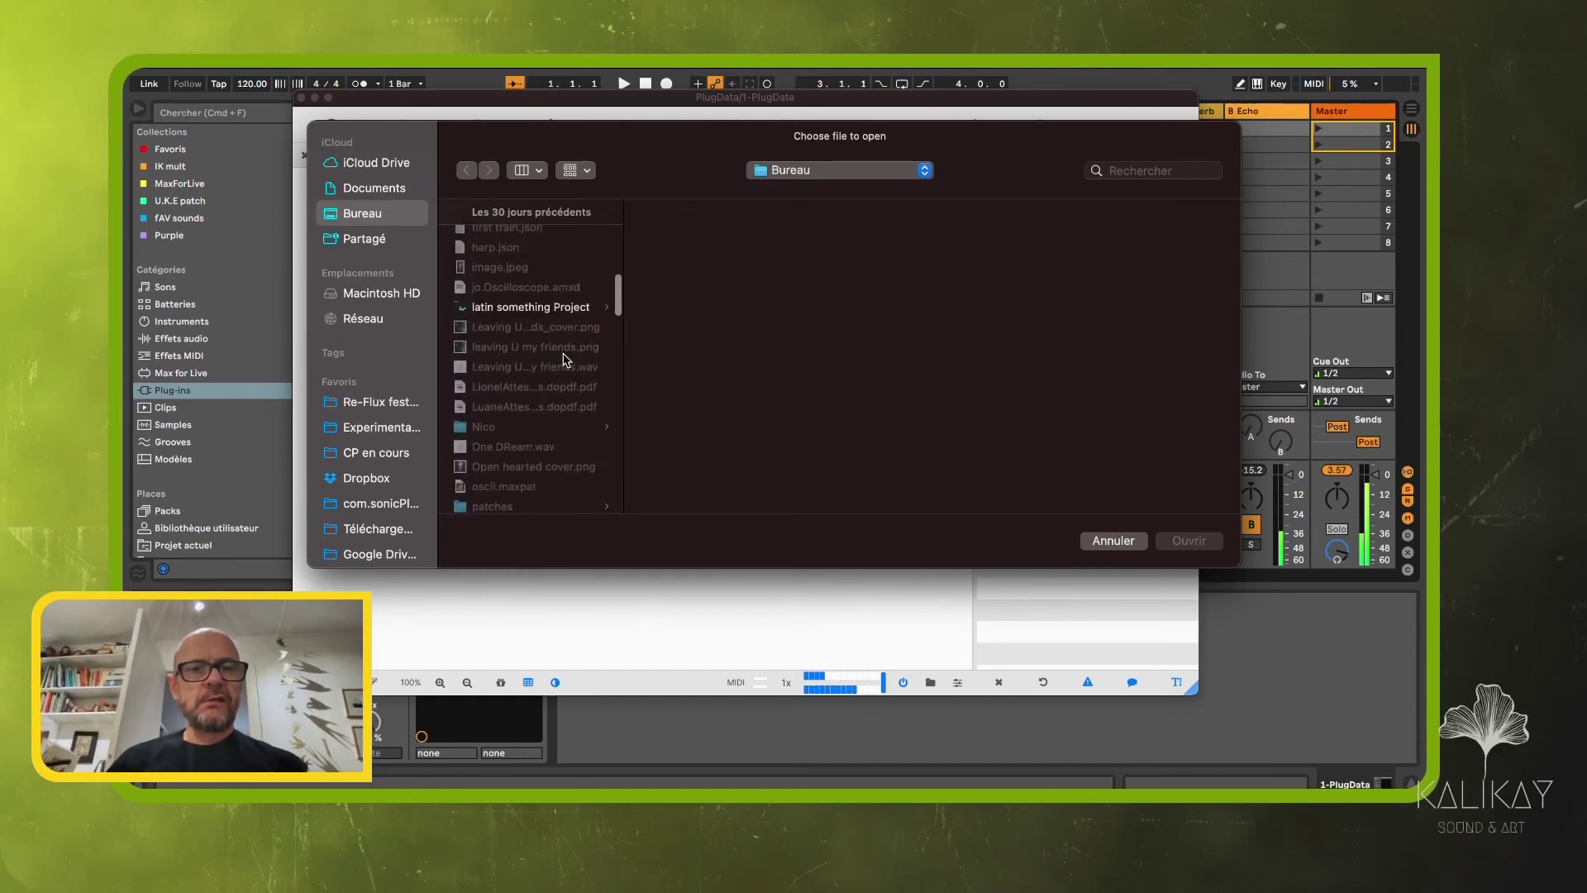
scroll(564, 358, down, 3)
scroll(564, 359, down, 2)
scroll(564, 358, down, 4)
scroll(564, 358, down, 4)
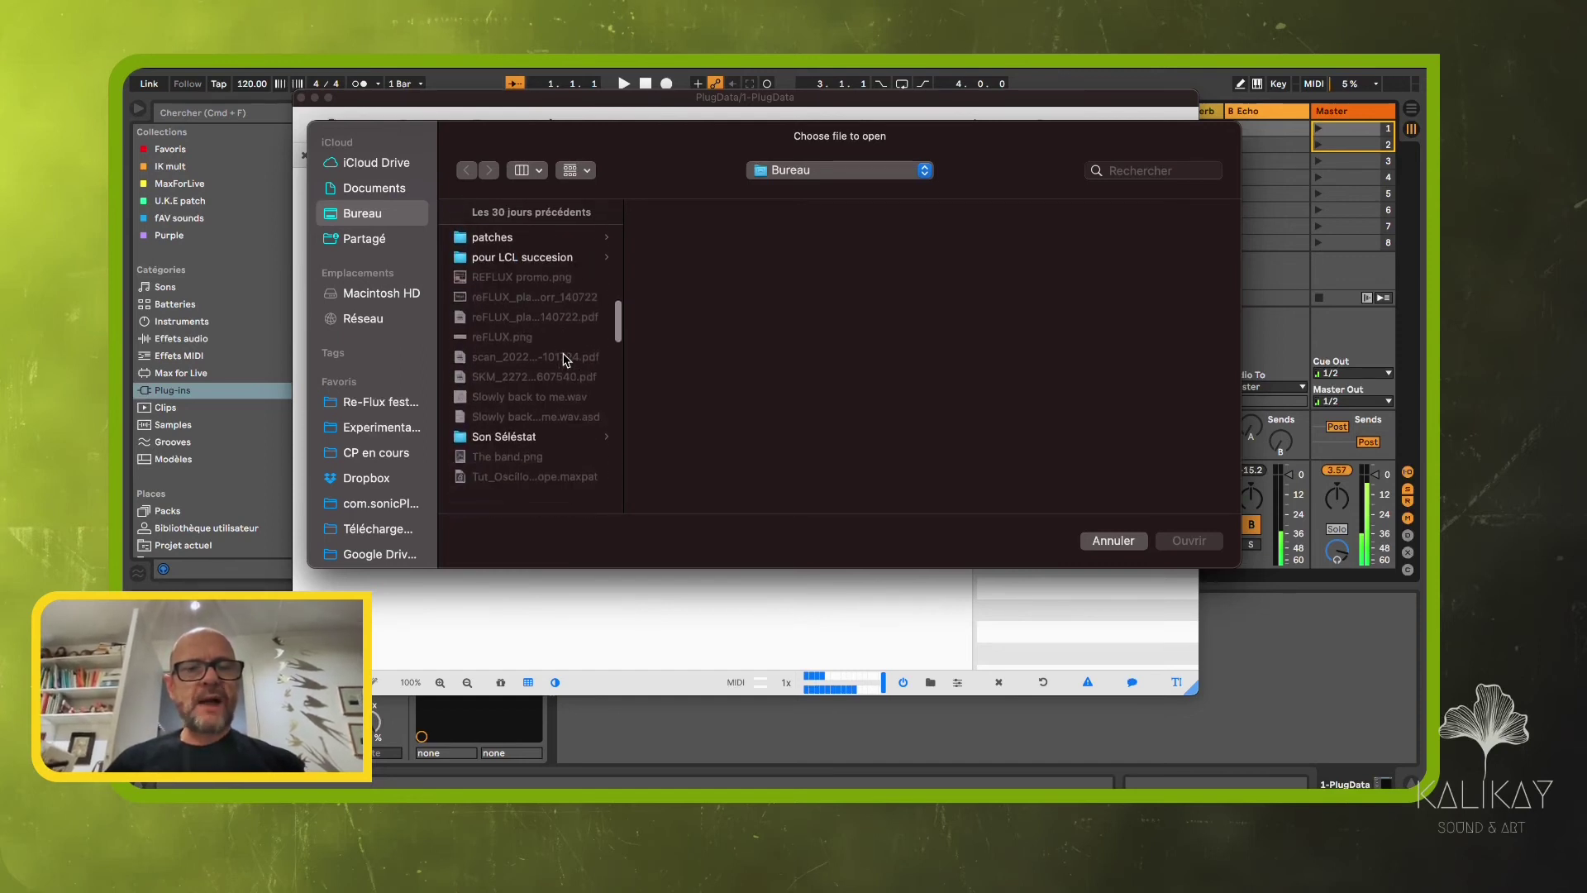
scroll(564, 358, down, 2)
scroll(564, 359, down, 3)
scroll(563, 358, down, 2)
scroll(563, 358, down, 3)
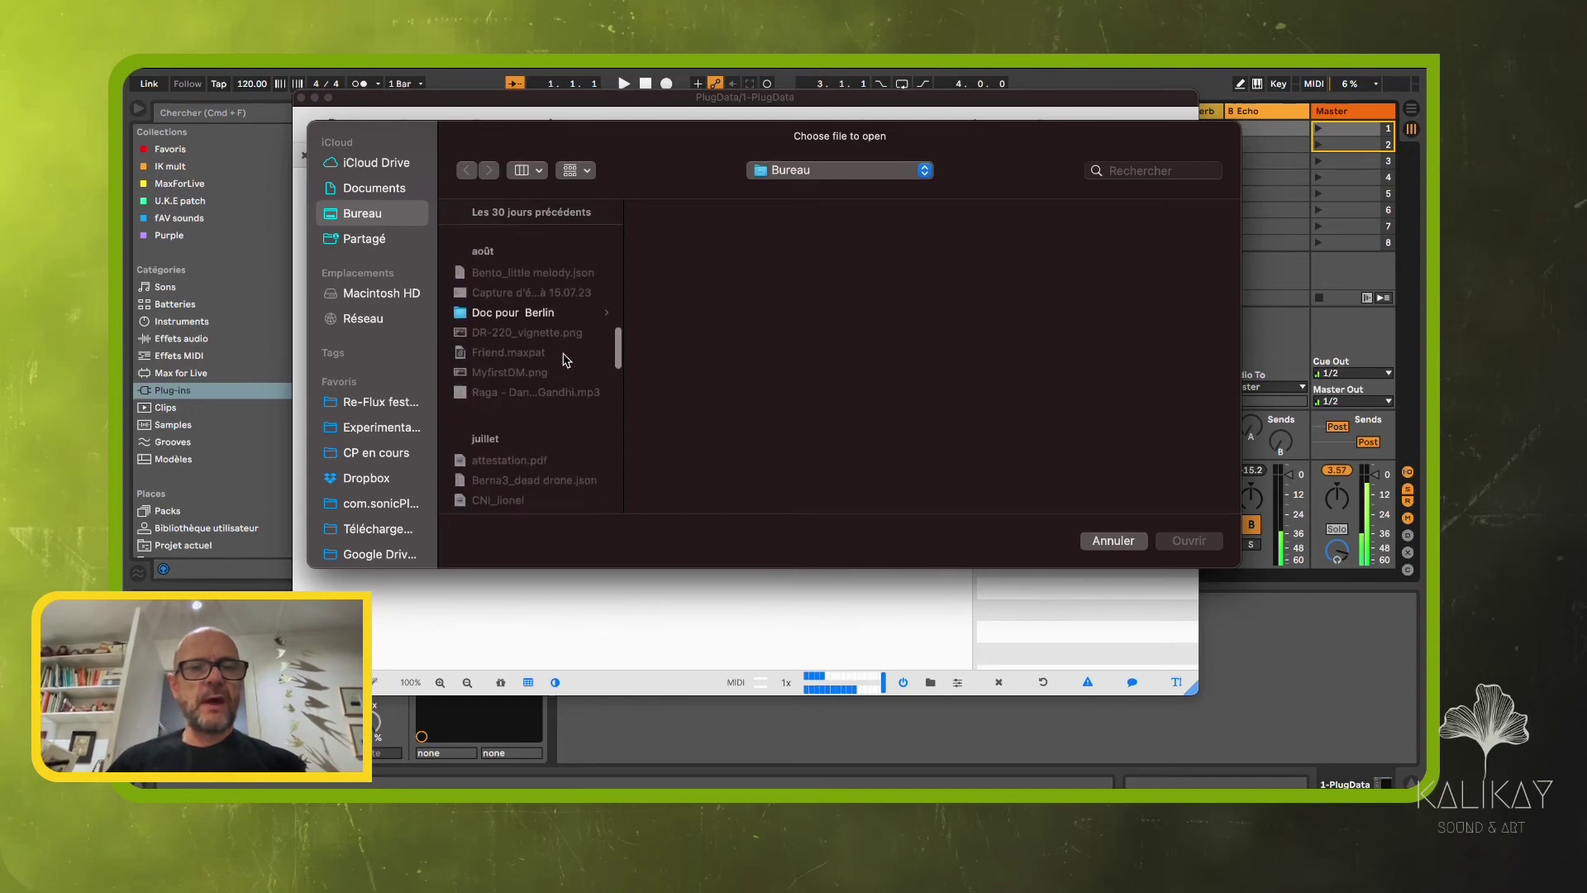
scroll(565, 358, down, 3)
scroll(564, 358, down, 3)
scroll(564, 359, down, 3)
scroll(564, 358, down, 3)
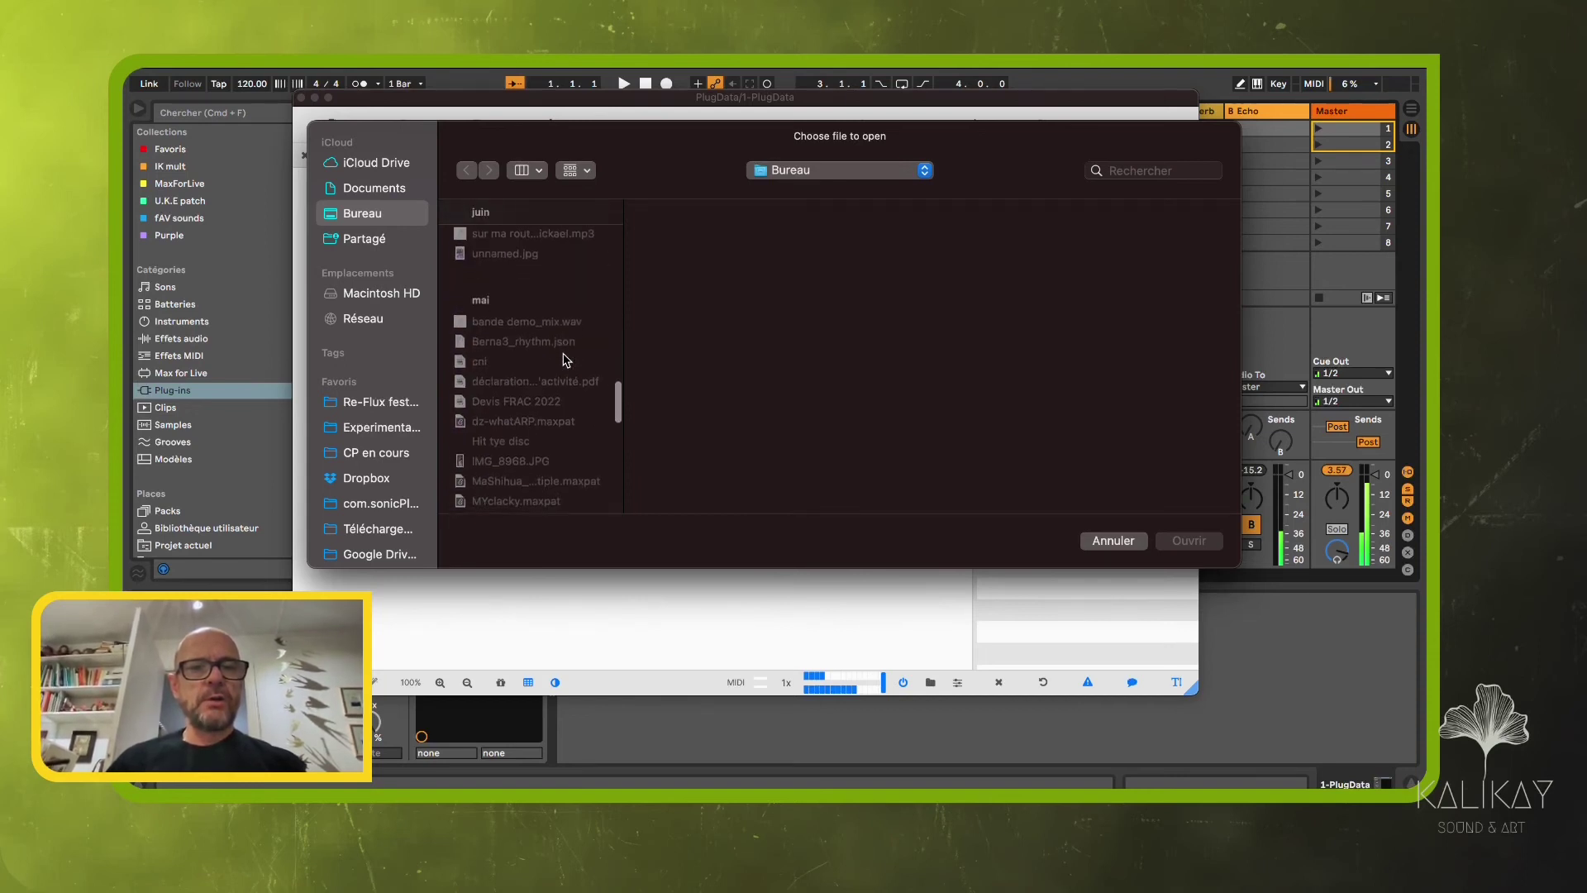
scroll(563, 357, down, 3)
click(355, 430)
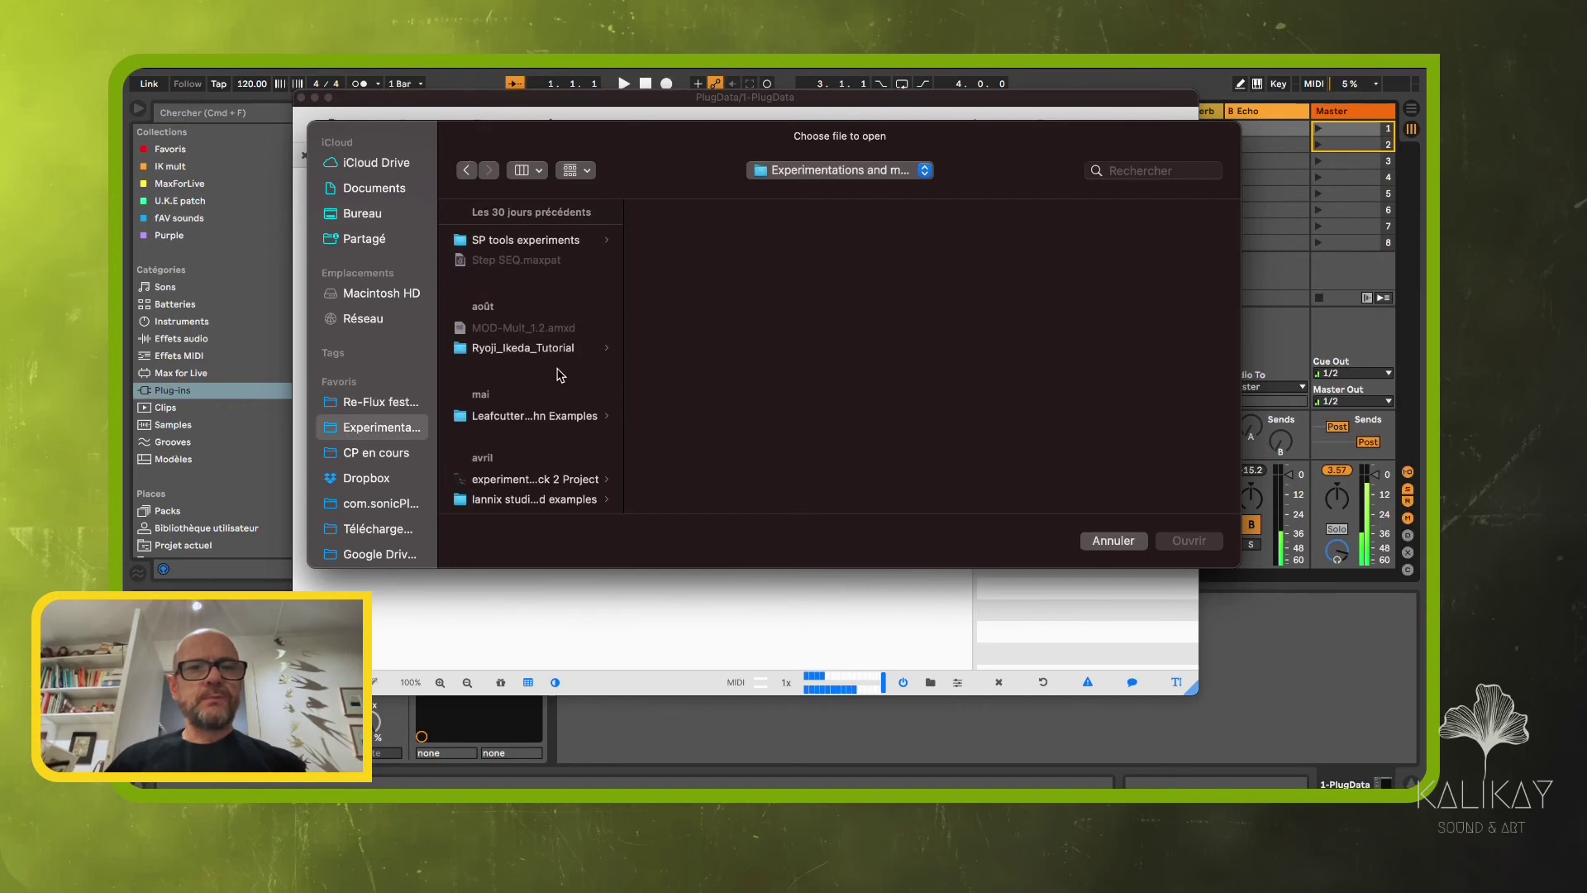
scroll(559, 375, down, 1)
scroll(558, 375, down, 2)
scroll(555, 371, down, 1)
scroll(552, 368, down, 2)
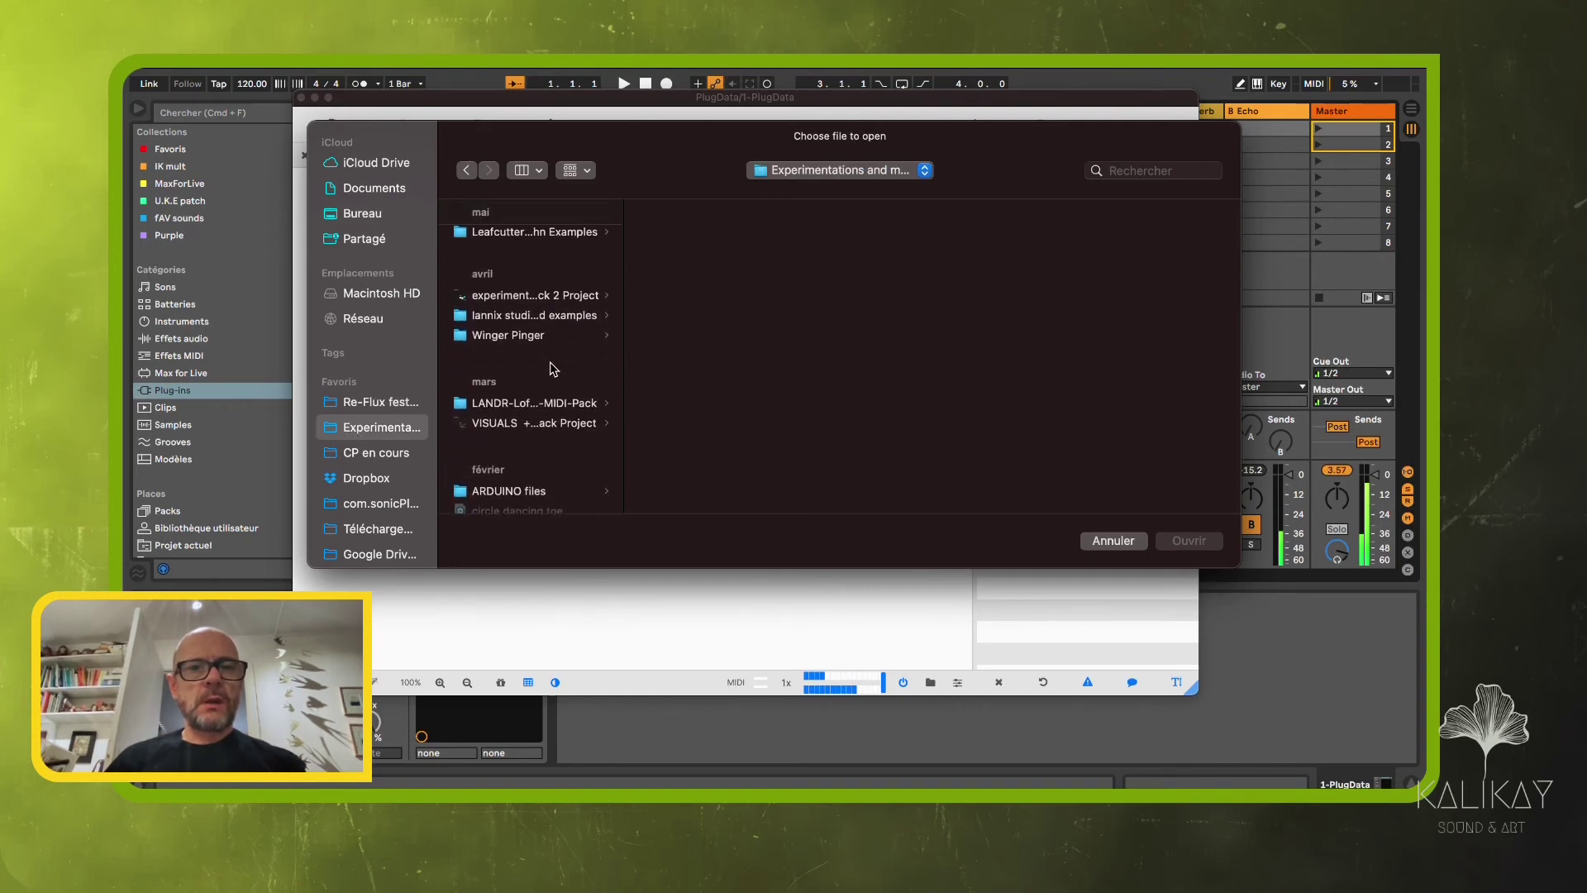
scroll(552, 369, down, 2)
scroll(552, 368, down, 2)
scroll(551, 368, down, 1)
scroll(552, 367, down, 2)
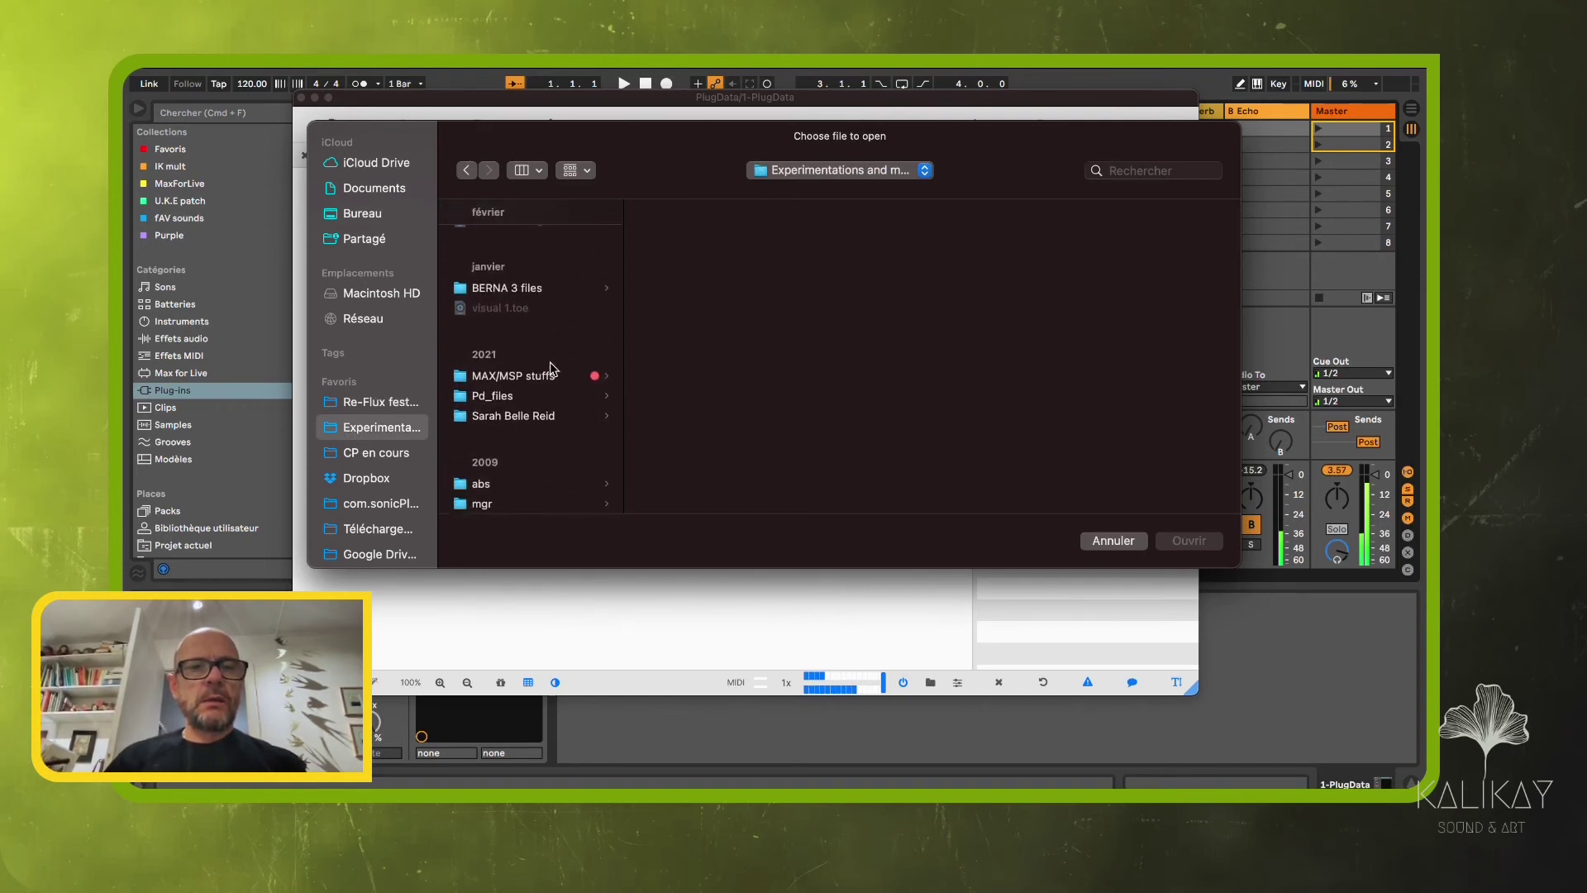
click(490, 386)
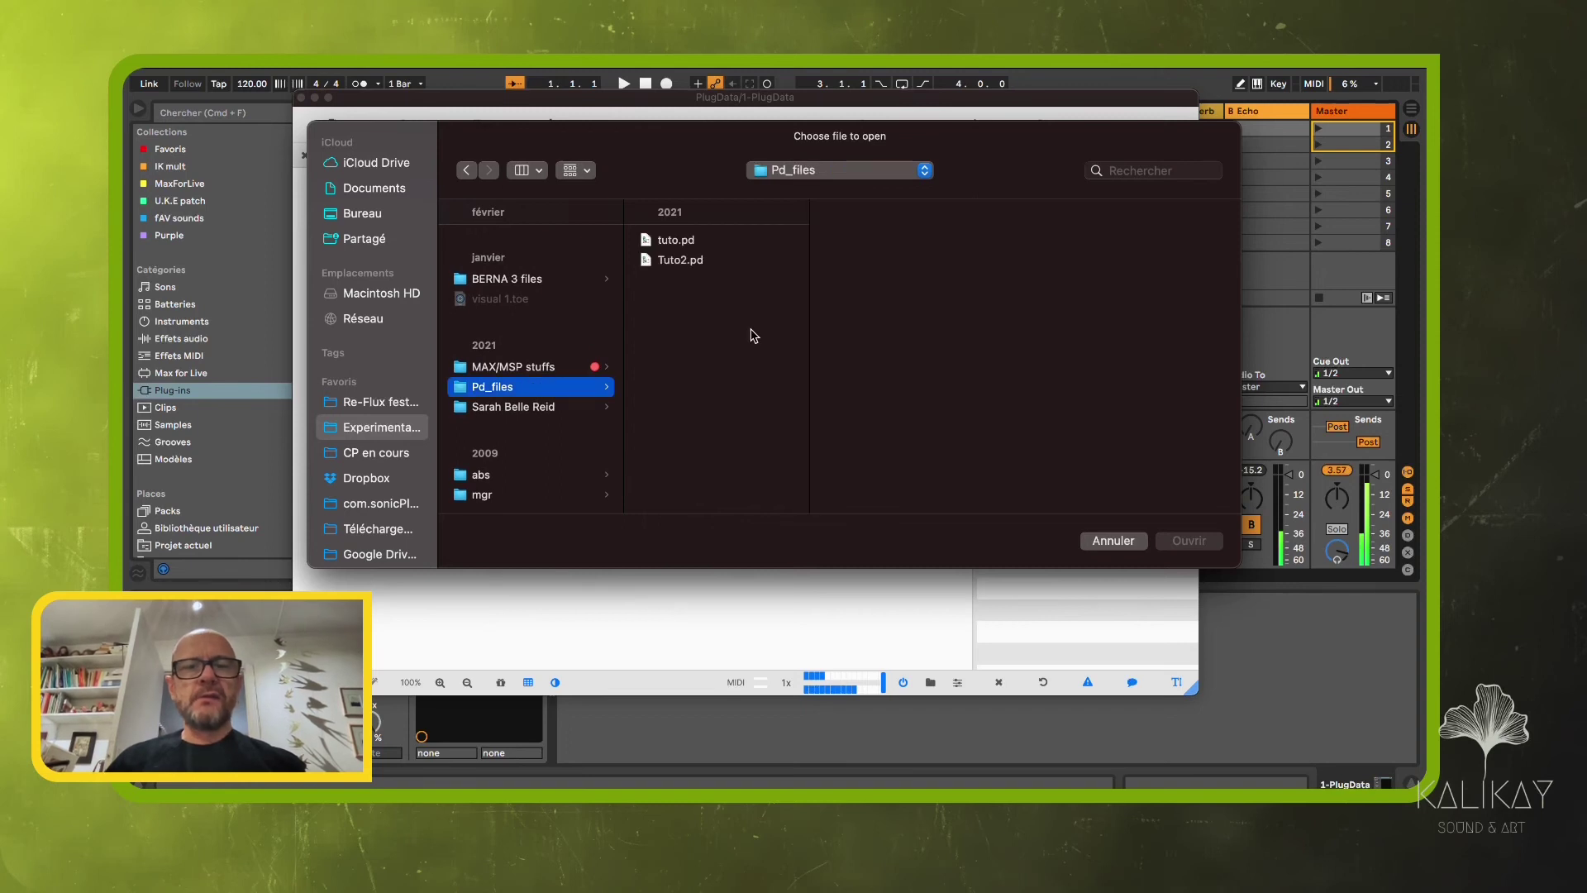
click(684, 245)
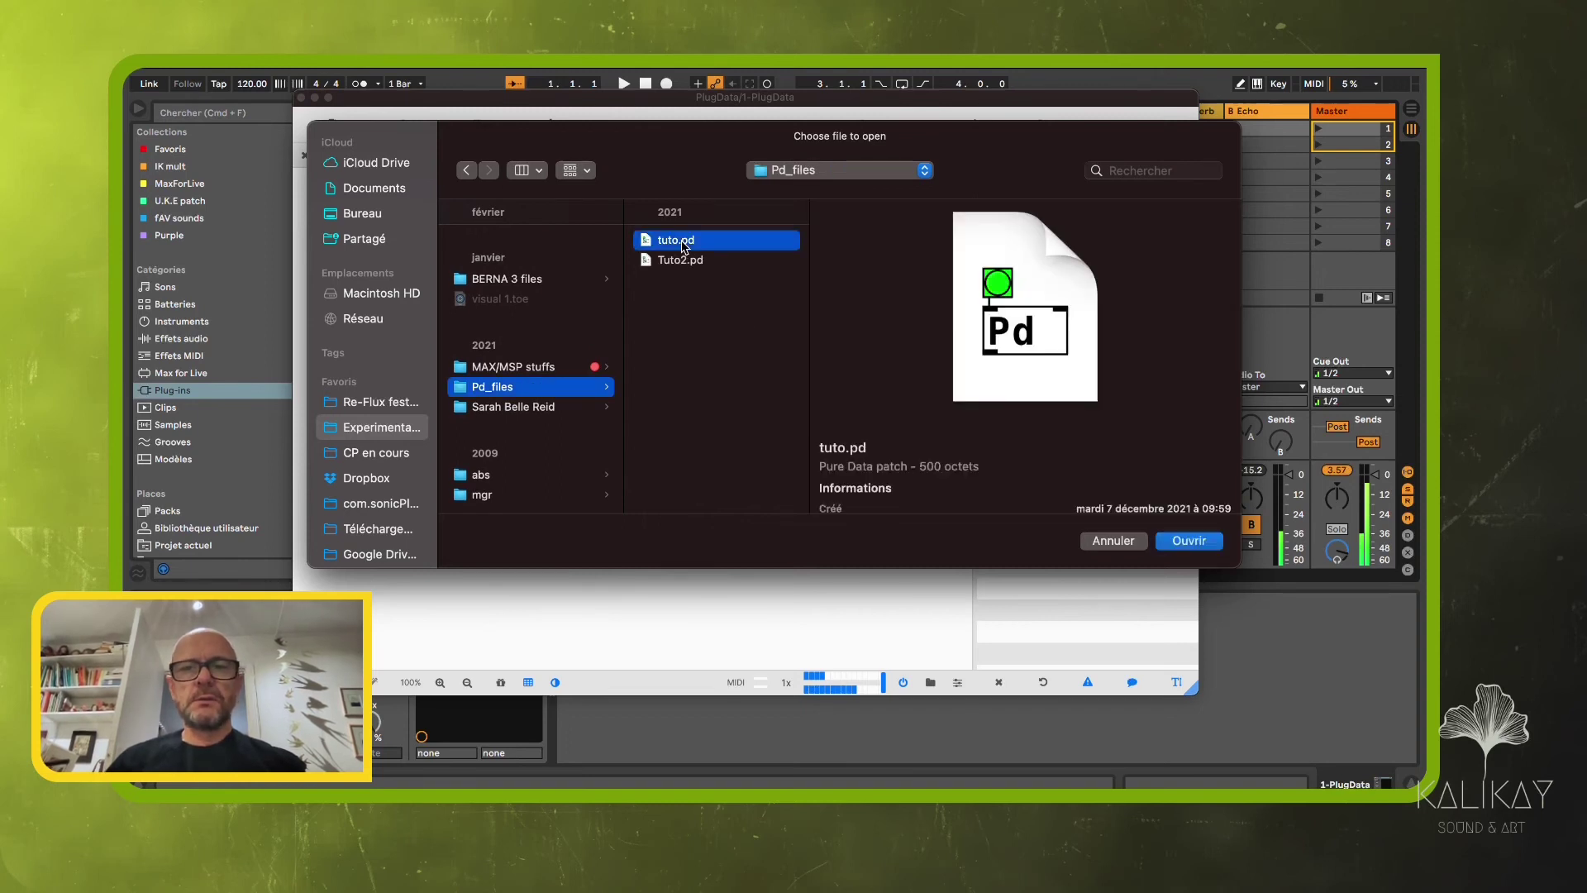
Step: Open tuto.pd and close both Untitled Patcher tabs, choosing Don't Save
double_click(681, 242)
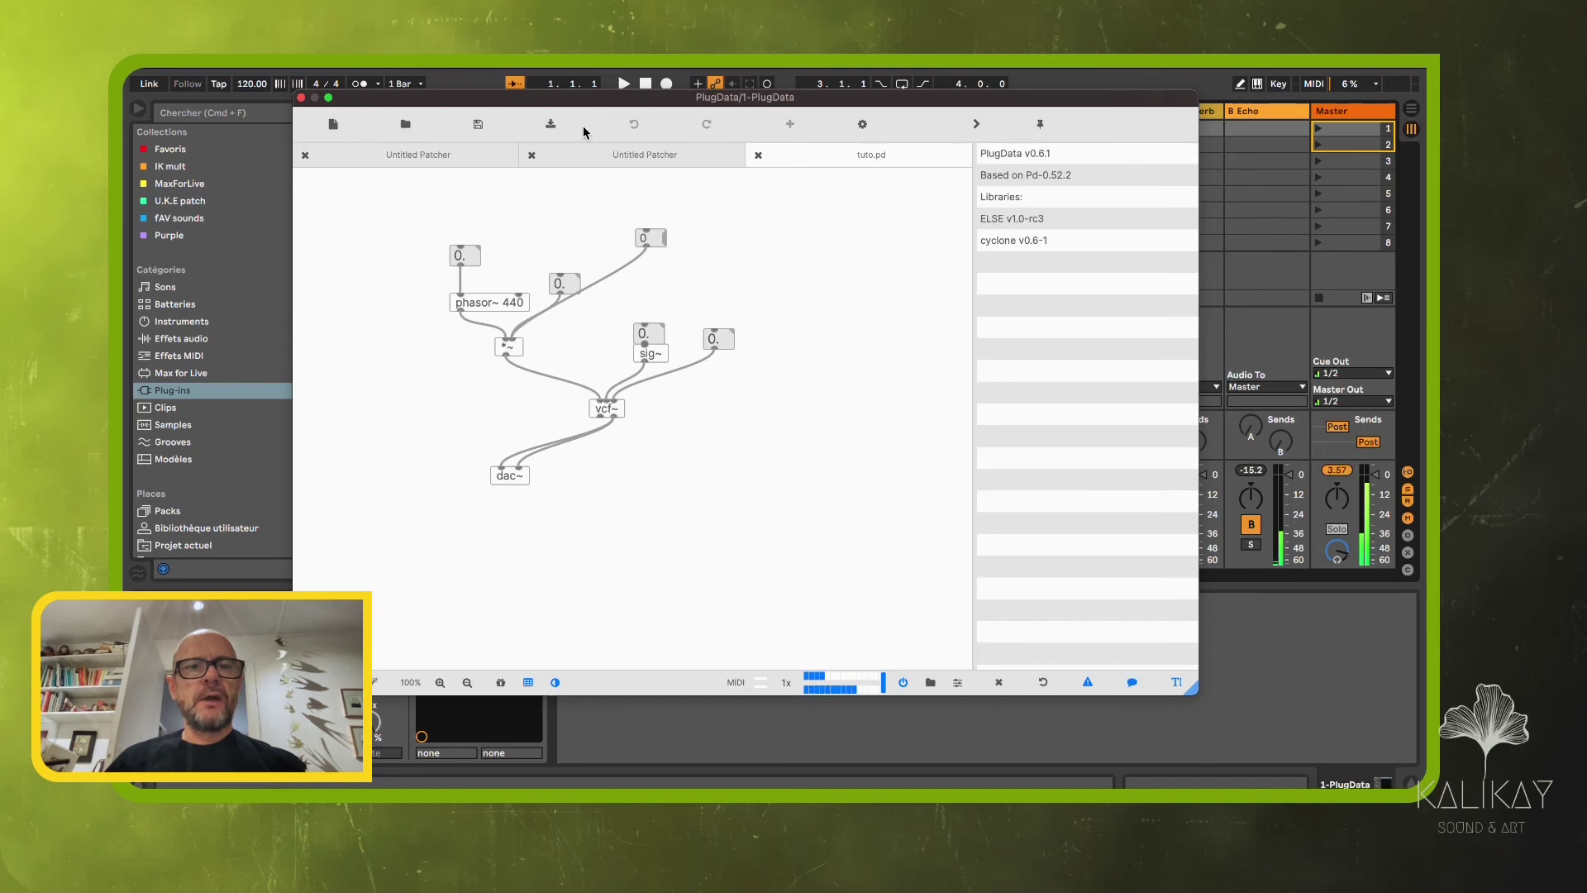
click(531, 157)
click(306, 158)
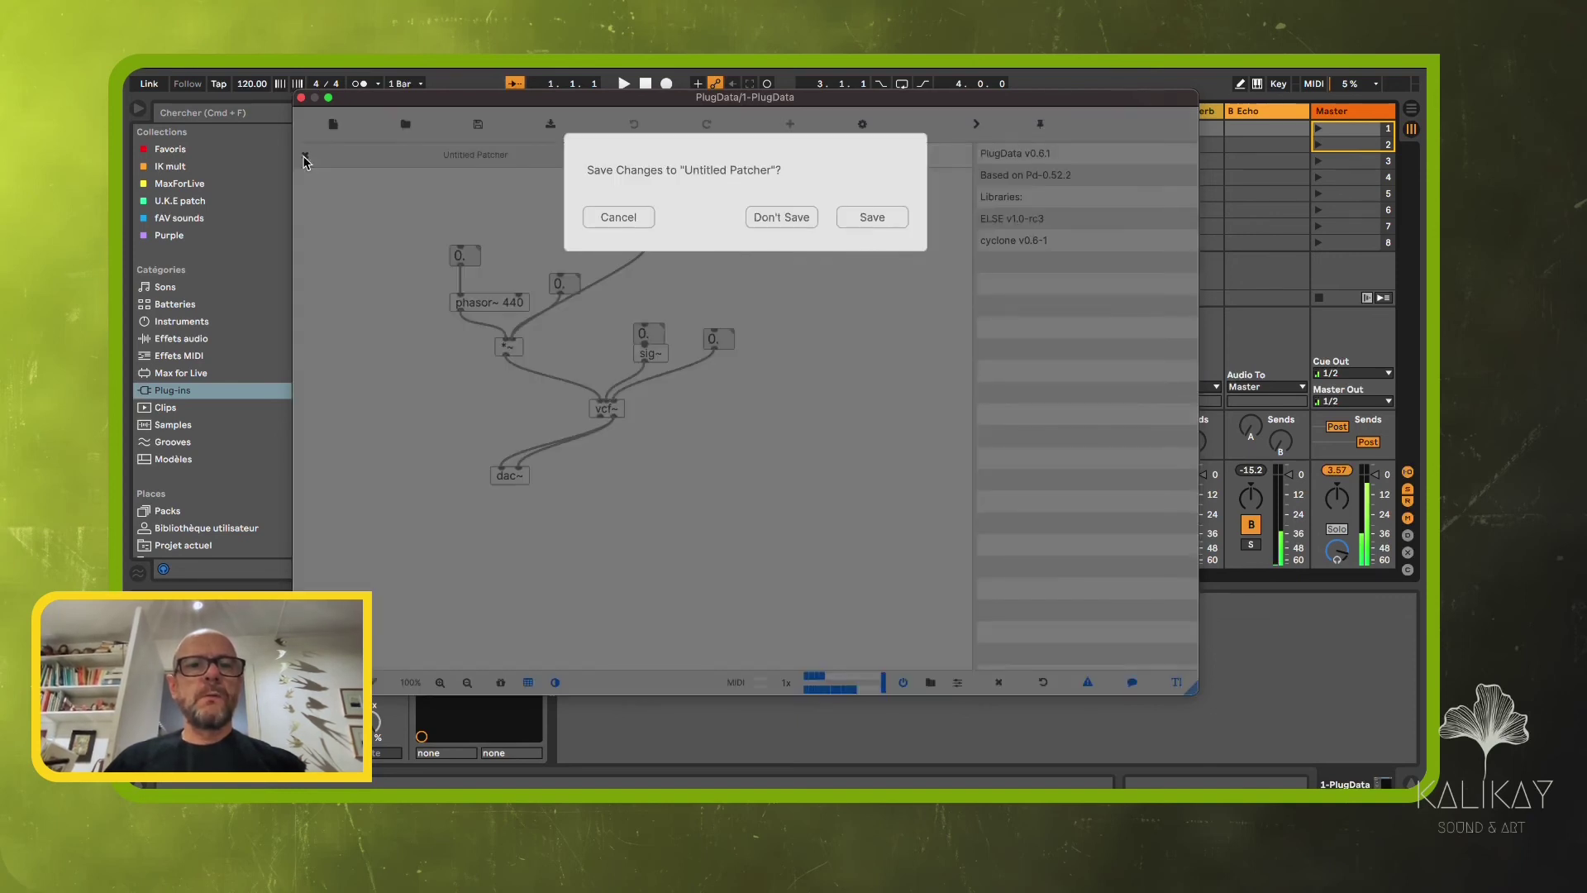
click(781, 219)
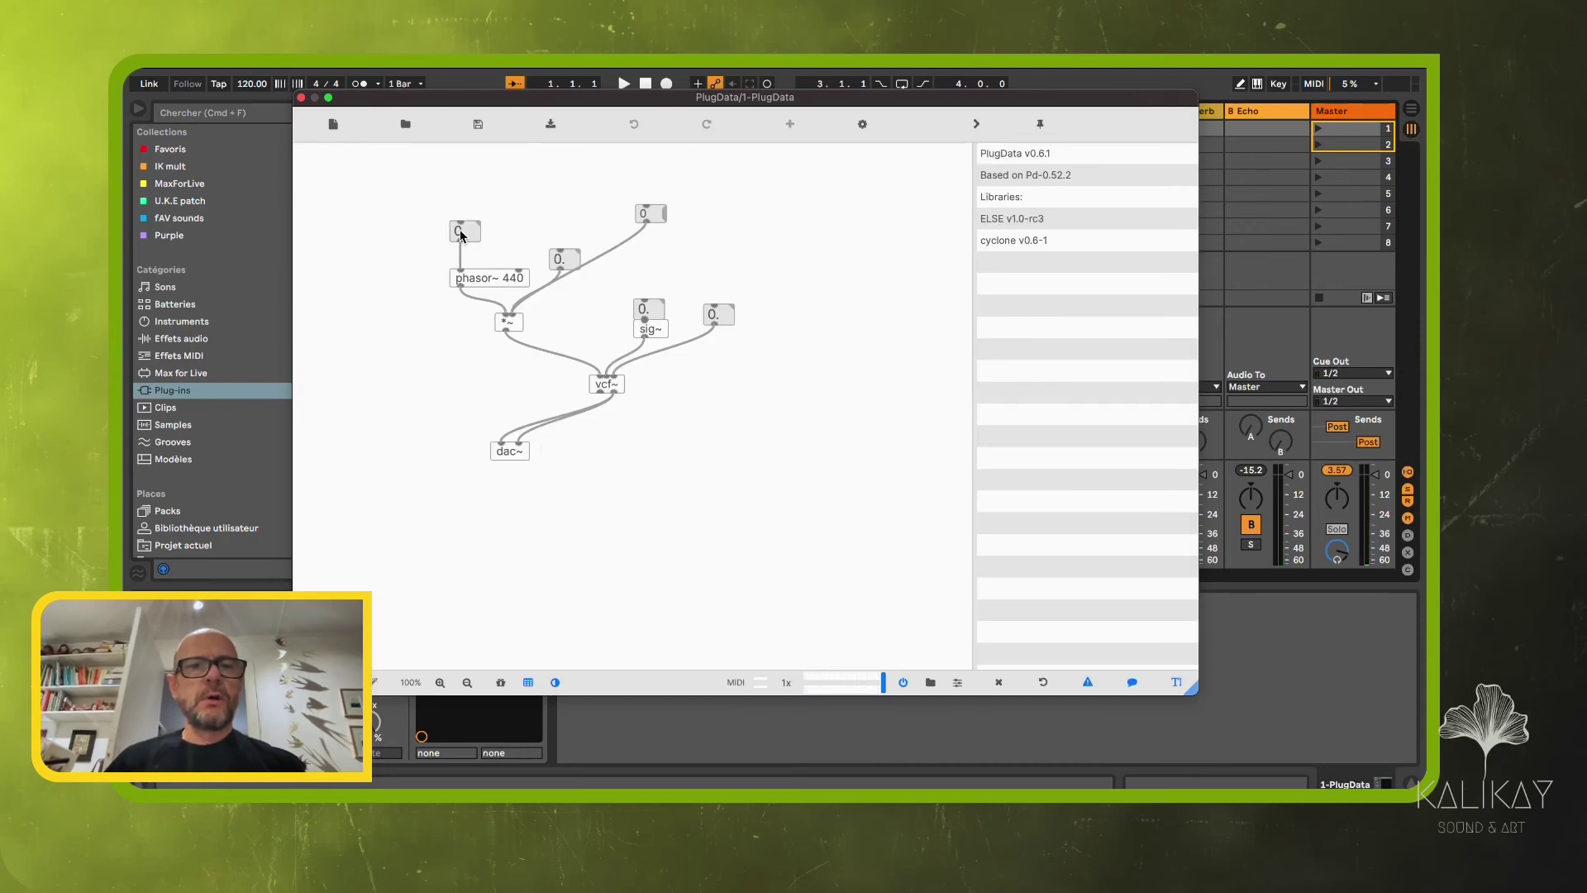
Step: Set the phasor~, *~, sig~ and vcf~ number boxes to 32, 77, 72 and 65
drag(460, 232, 459, 192)
drag(550, 261, 555, 242)
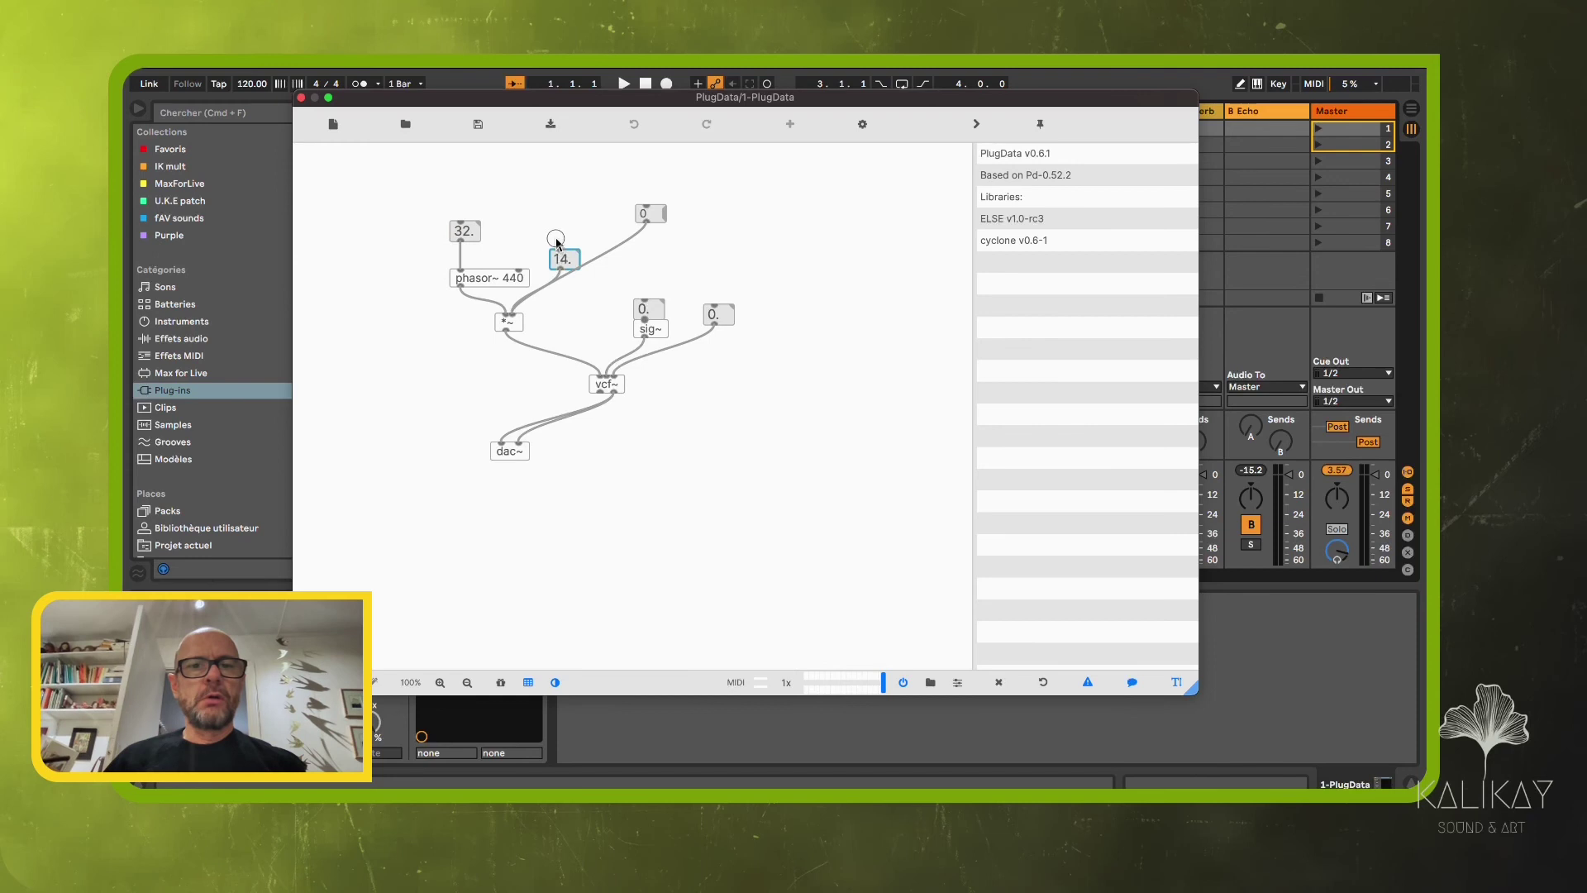
click(643, 309)
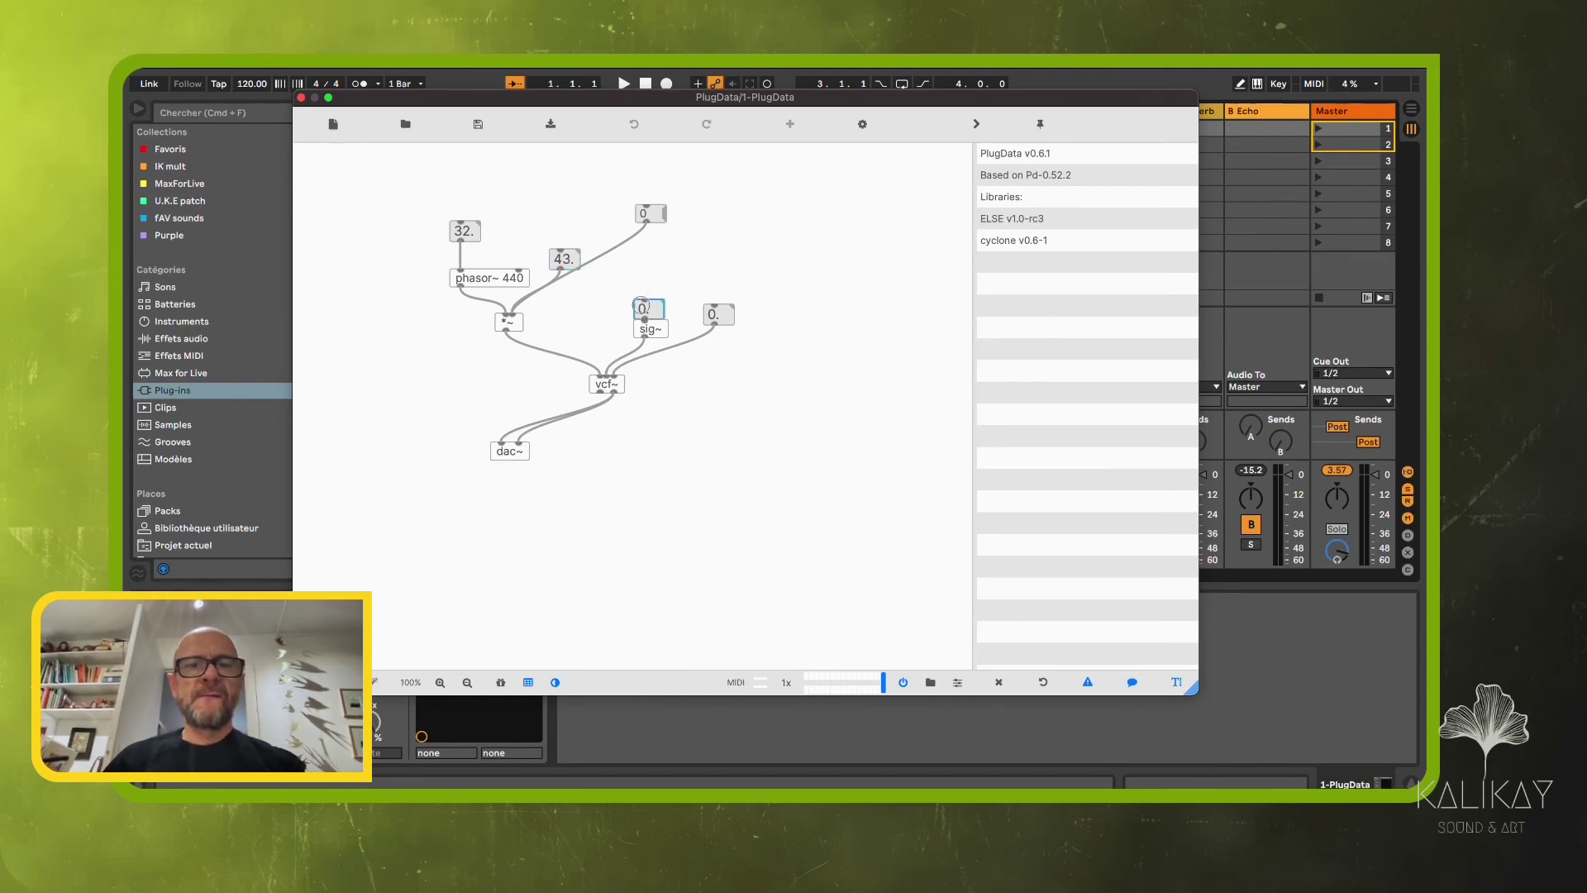
drag(718, 314, 708, 270)
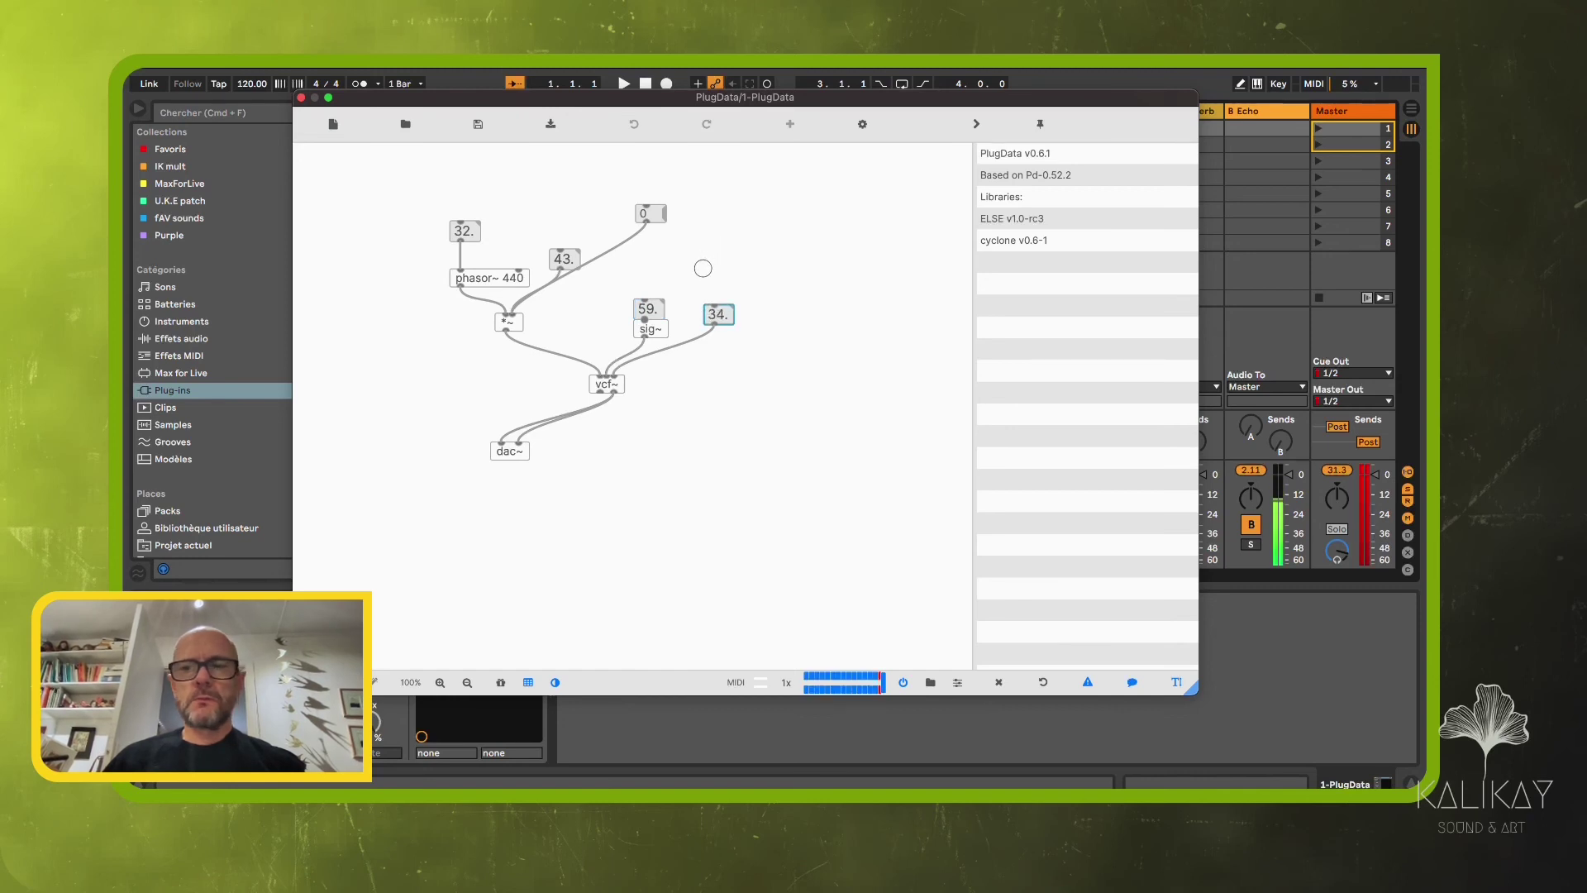
click(644, 213)
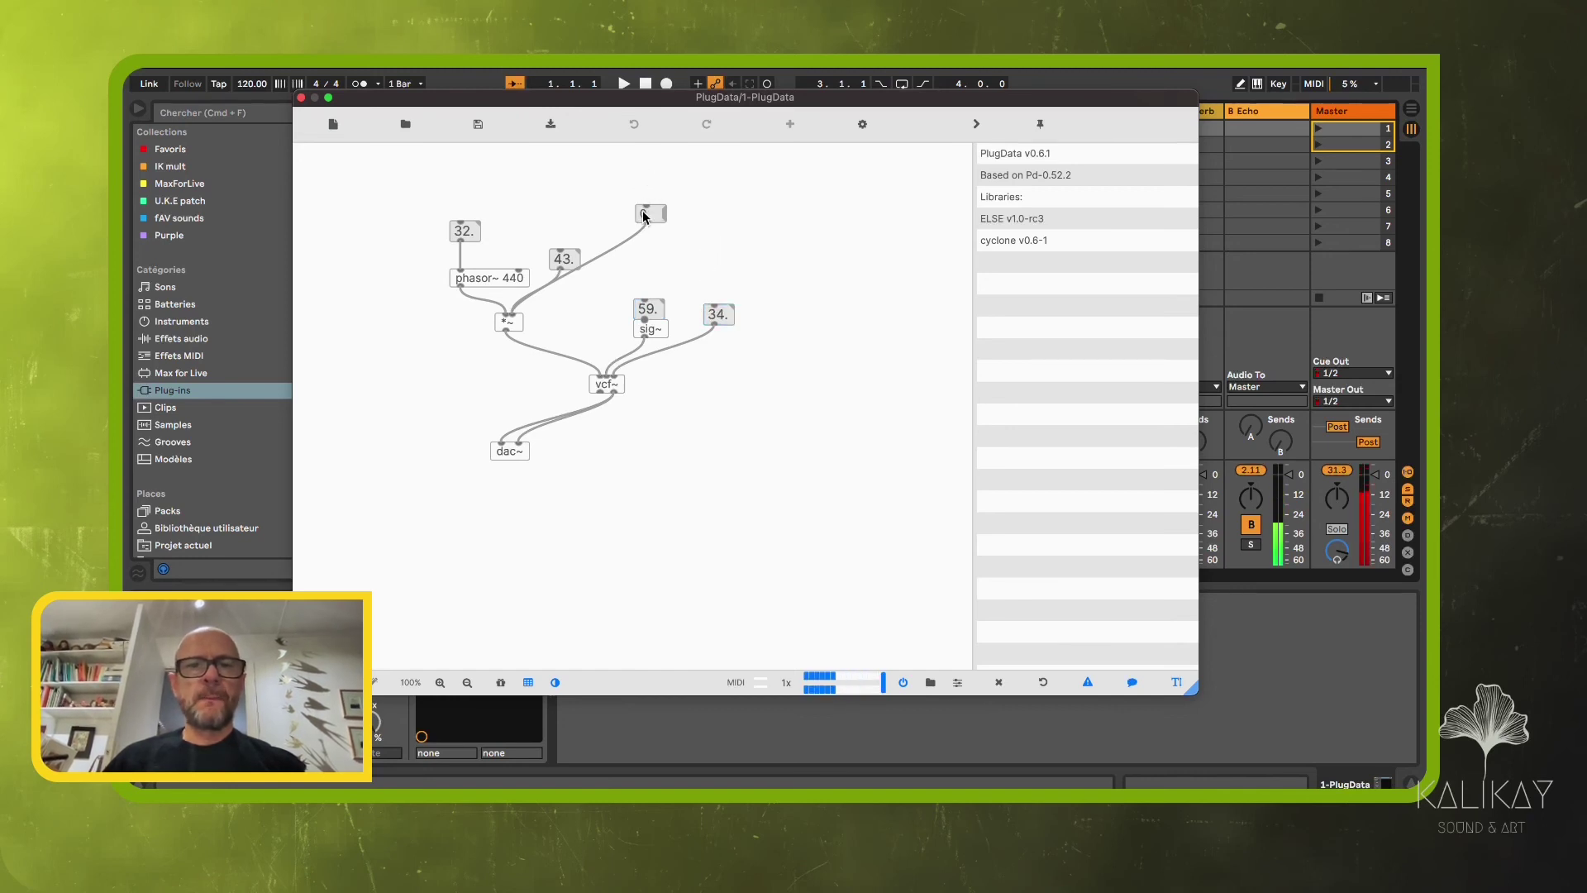
click(691, 332)
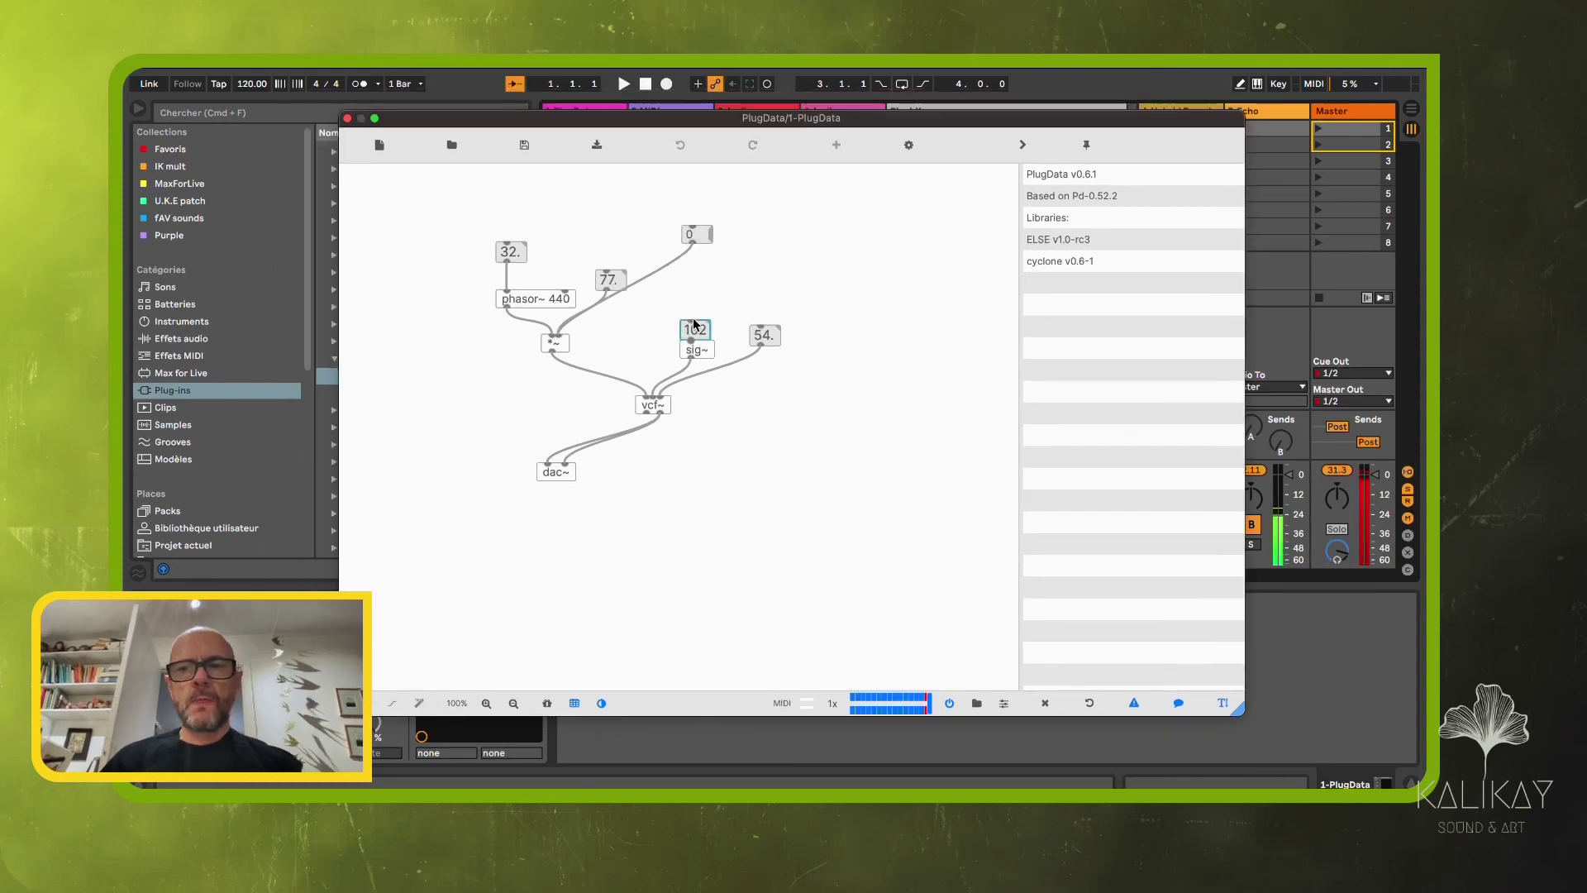
mouse_move(692, 335)
mouse_down()
mouse_move(688, 372)
mouse_move(765, 336)
mouse_up()
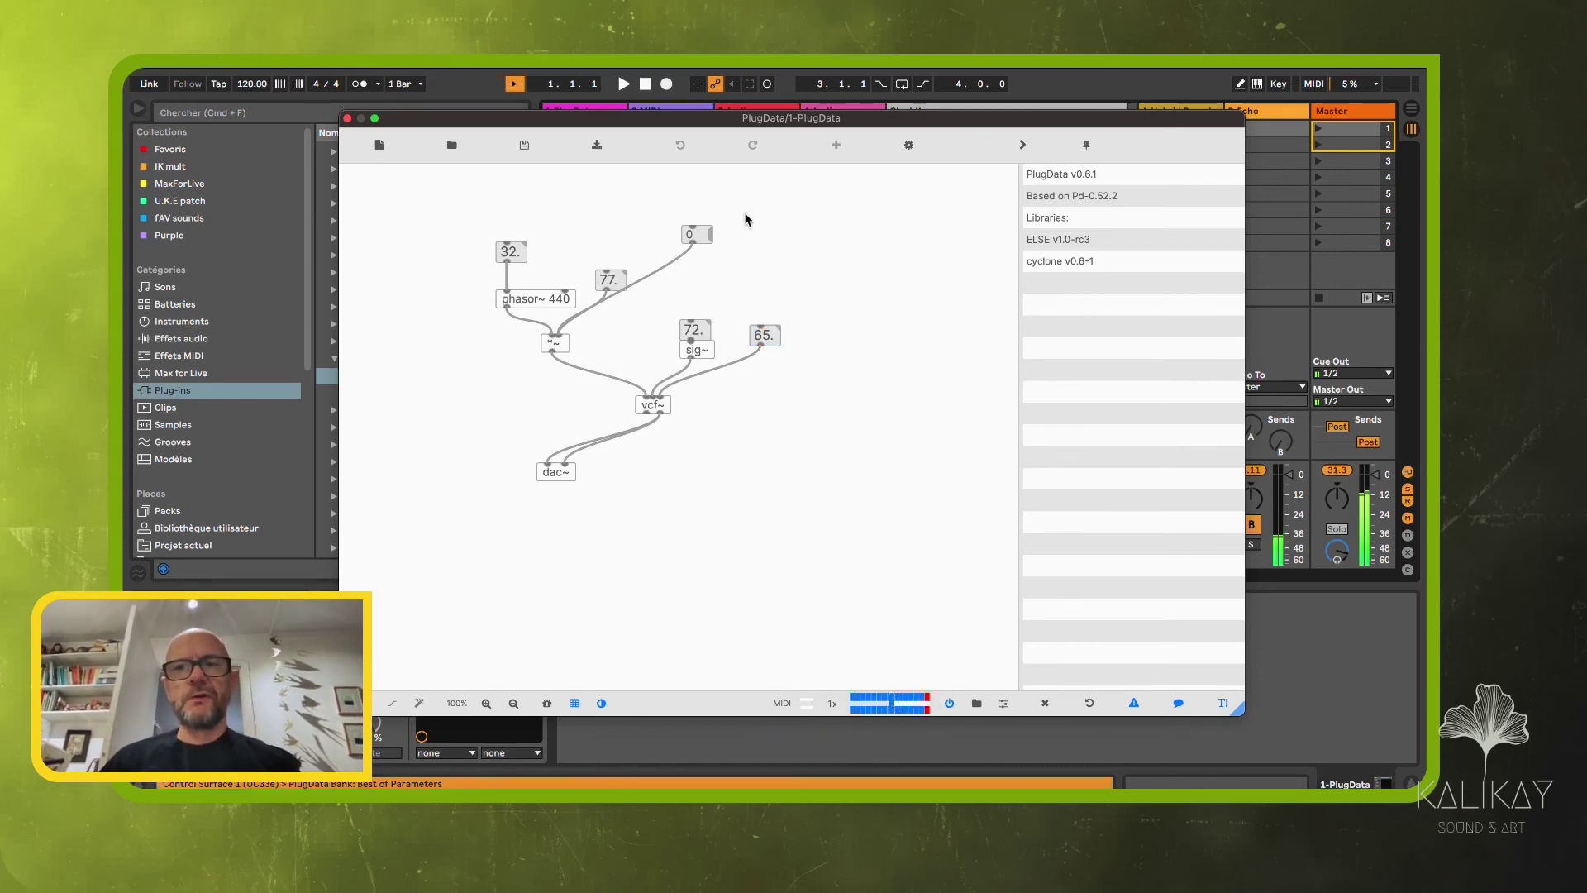
Step: Close the PlugData plugin window to reveal Ableton's session mixer
click(347, 119)
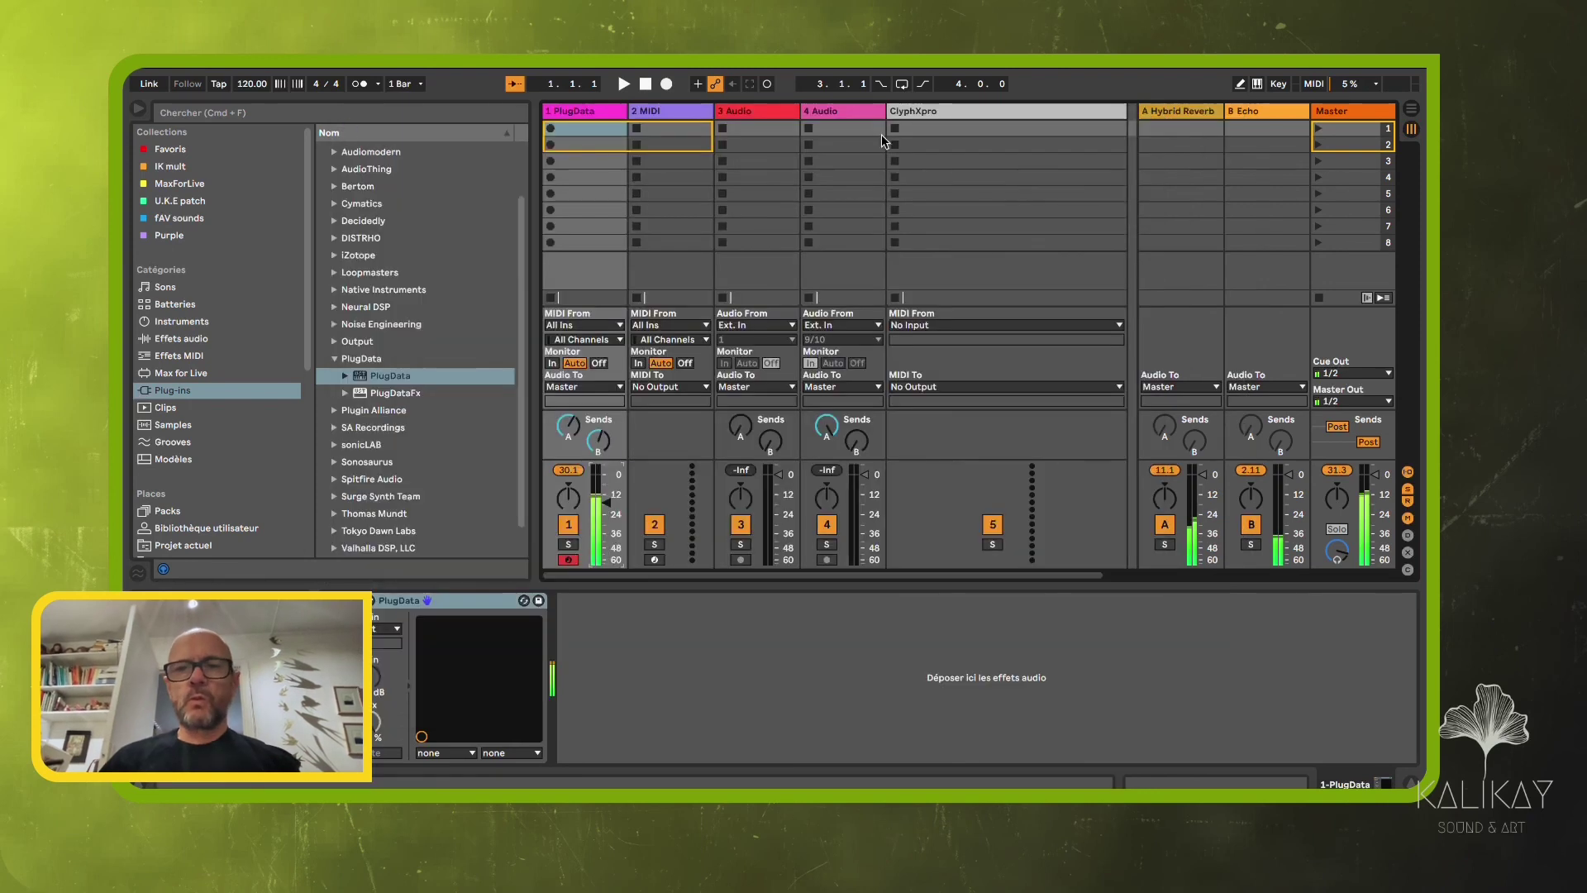